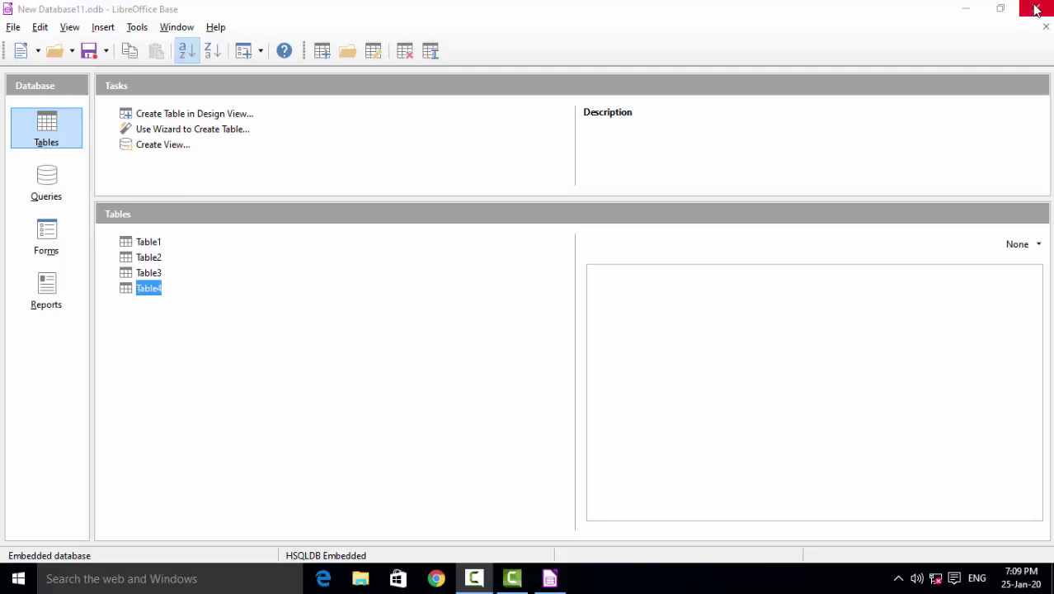
Close New Database11 and discard its unsaved changes.
{"action": "left_click", "coordinate": [1035, 9]}
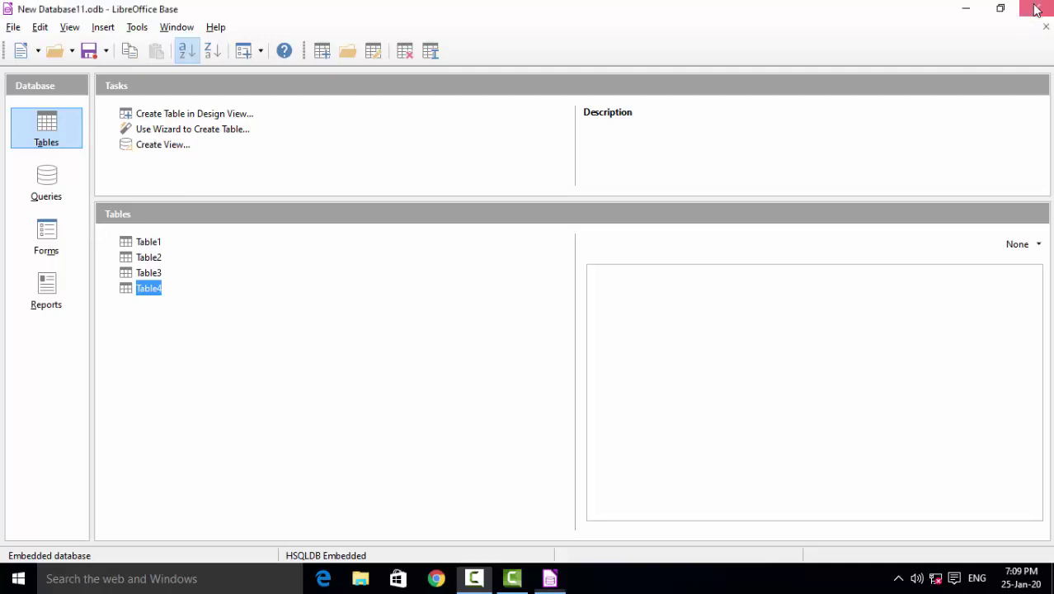
{"action": "left_click", "coordinate": [558, 323]}
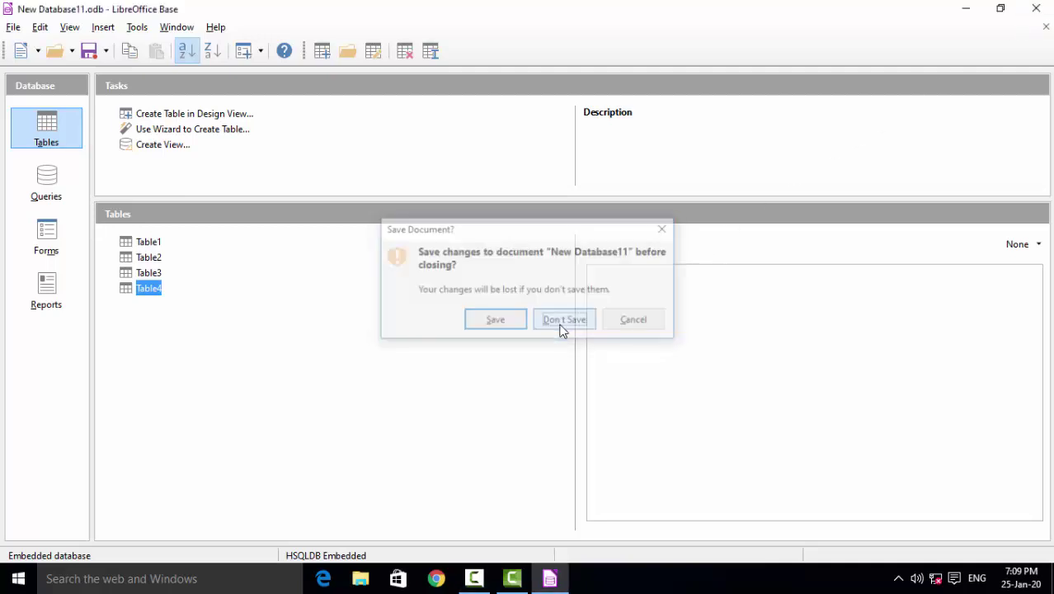
Refresh the Windows desktop four times, then launch LibreOffice 6.3 from its shortcut.
{"action": "right_click", "coordinate": [536, 190]}
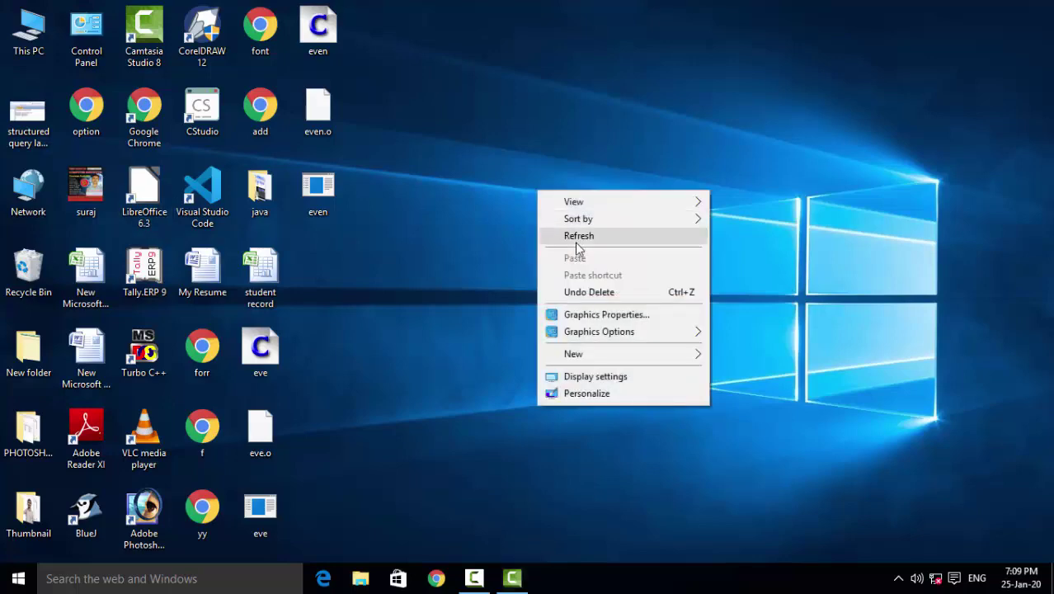
{"action": "left_click", "coordinate": [576, 242]}
{"action": "right_click", "coordinate": [575, 243]}
{"action": "left_click", "coordinate": [597, 289]}
{"action": "right_click", "coordinate": [594, 273]}
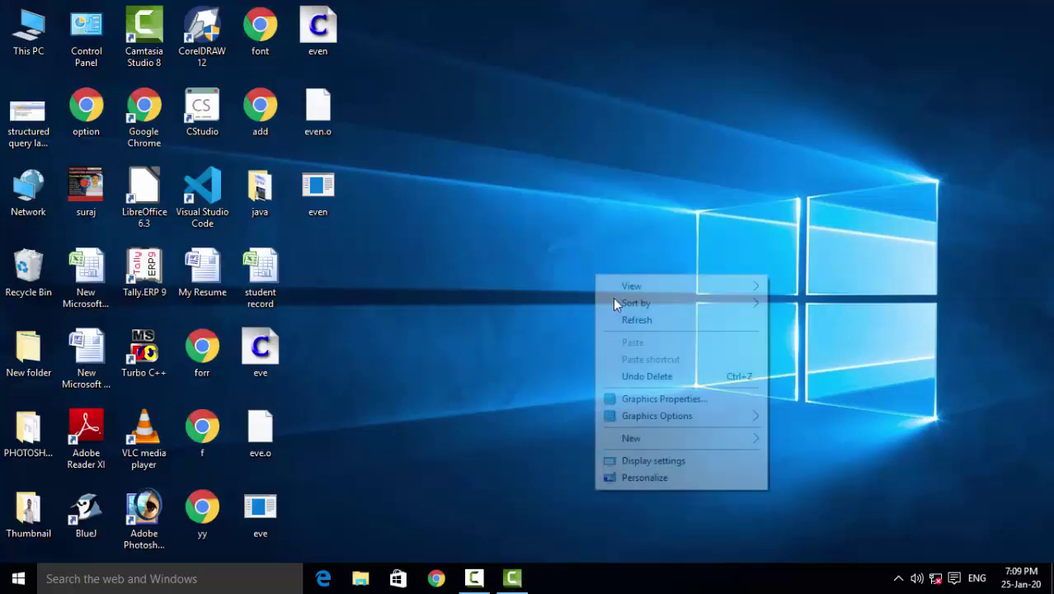
{"action": "left_click", "coordinate": [616, 317]}
{"action": "right_click", "coordinate": [591, 253]}
{"action": "left_click", "coordinate": [601, 290]}
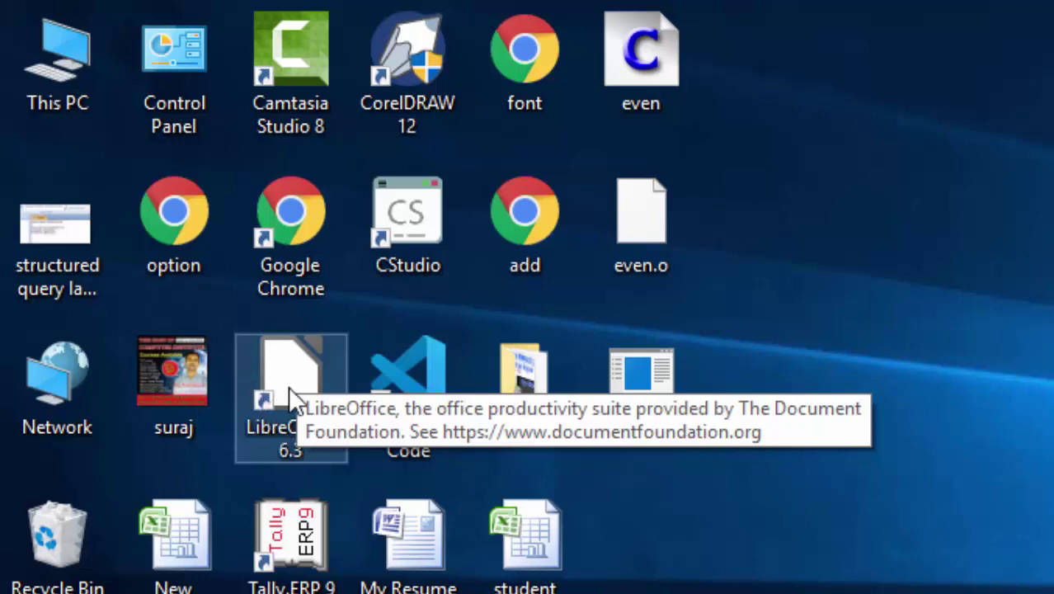
{"action": "double_click", "coordinate": [296, 399]}
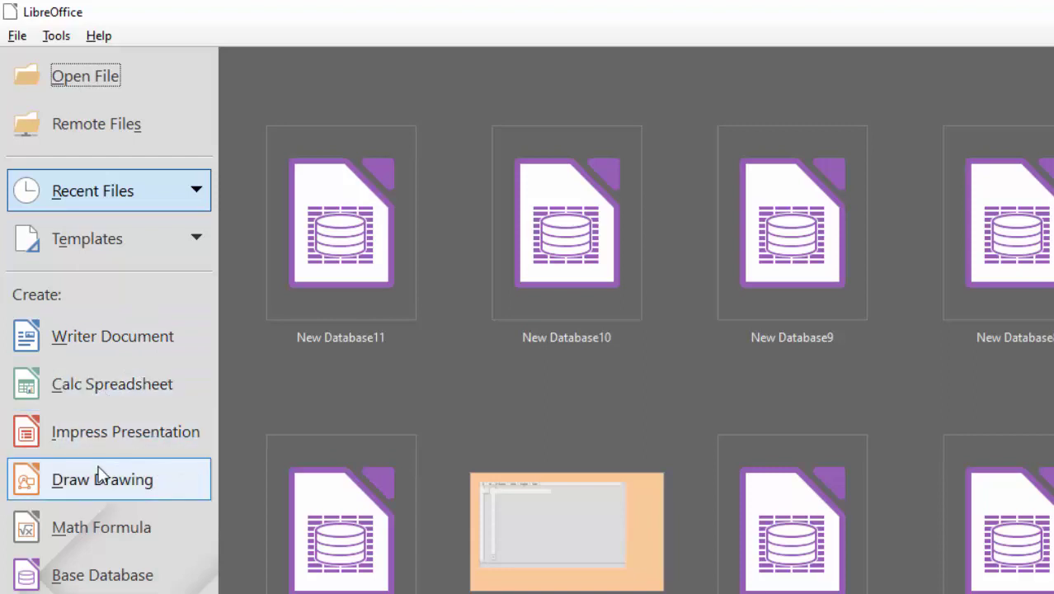
Choose Base Database in the Start Center's Create list.
{"action": "left_click", "coordinate": [107, 575]}
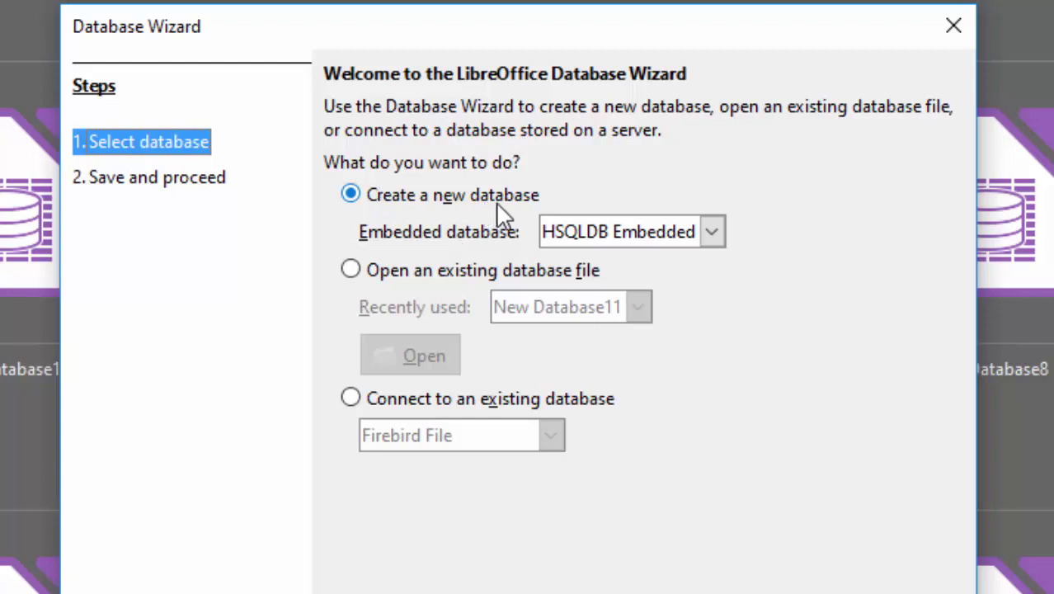
Look at the recently used files under Open an existing database file, changing nothing.
{"action": "left_click", "coordinate": [354, 277]}
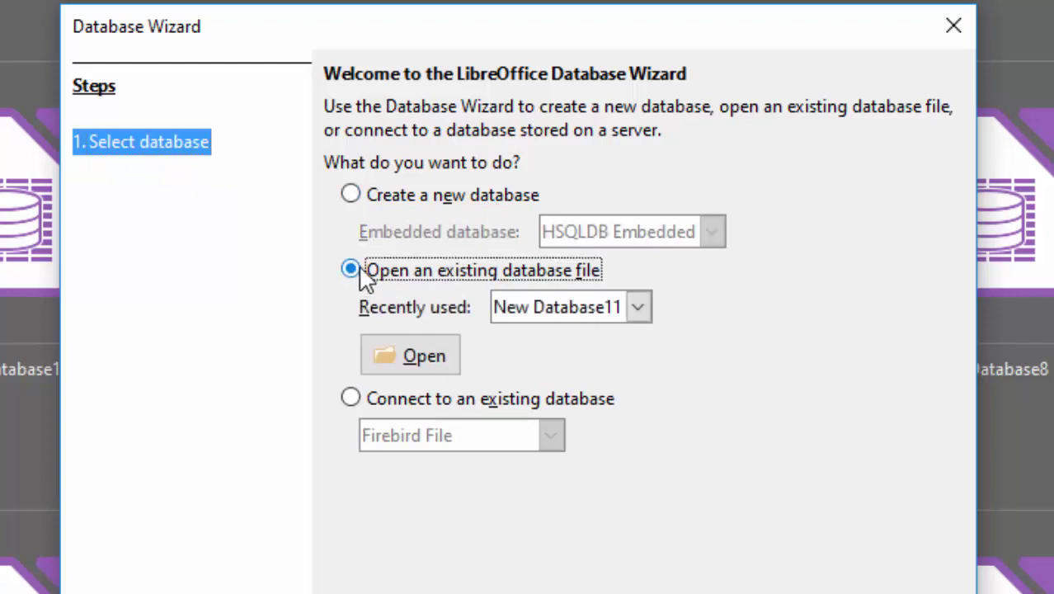
{"action": "left_click", "coordinate": [627, 318]}
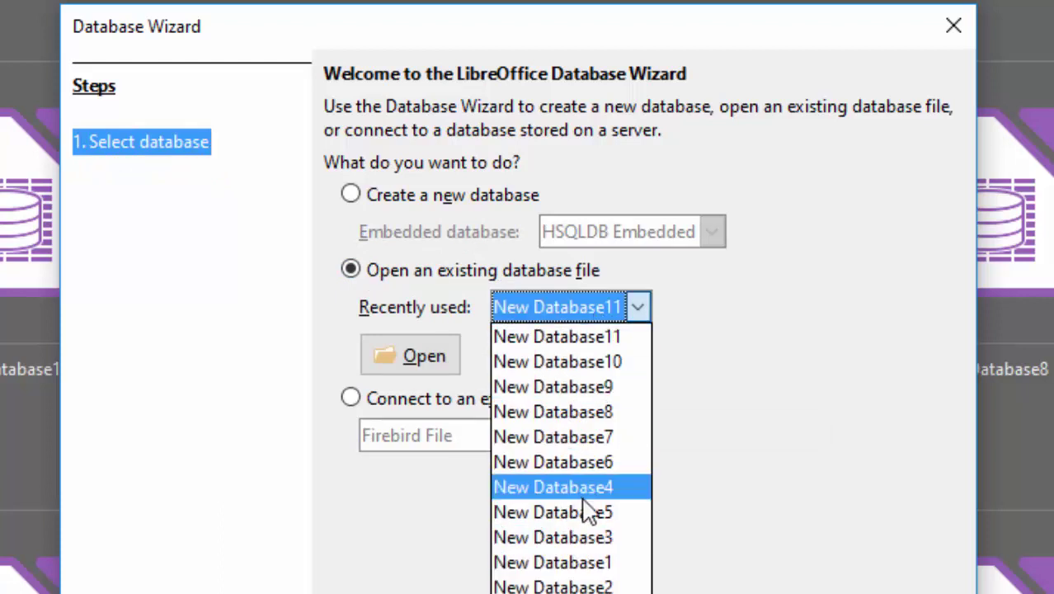
{"action": "left_click", "coordinate": [726, 476]}
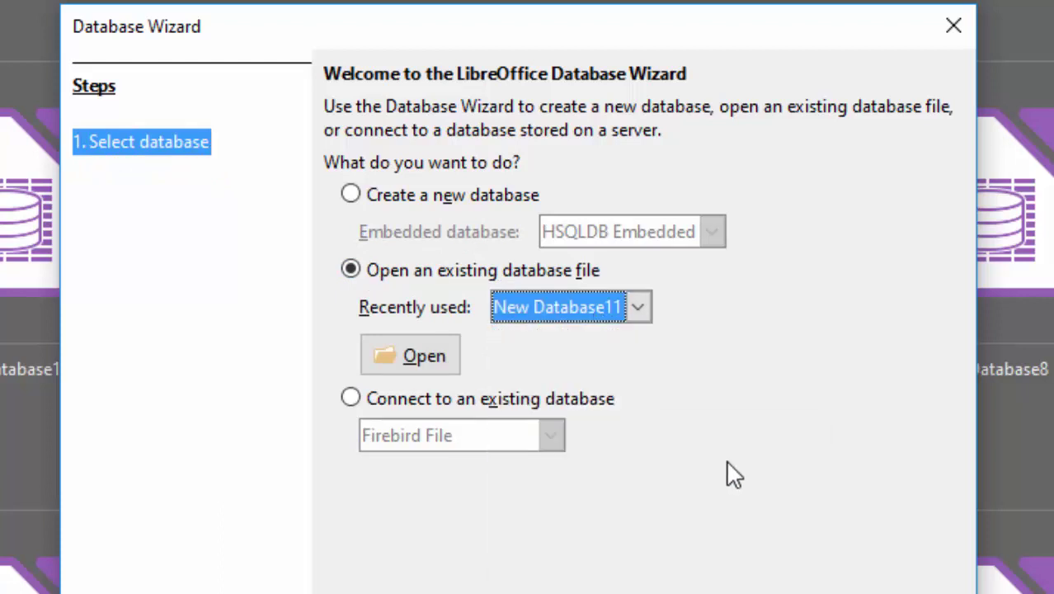
Browse the existing-database connection types, then return to Create a new database and advance.
{"action": "left_click", "coordinate": [351, 399]}
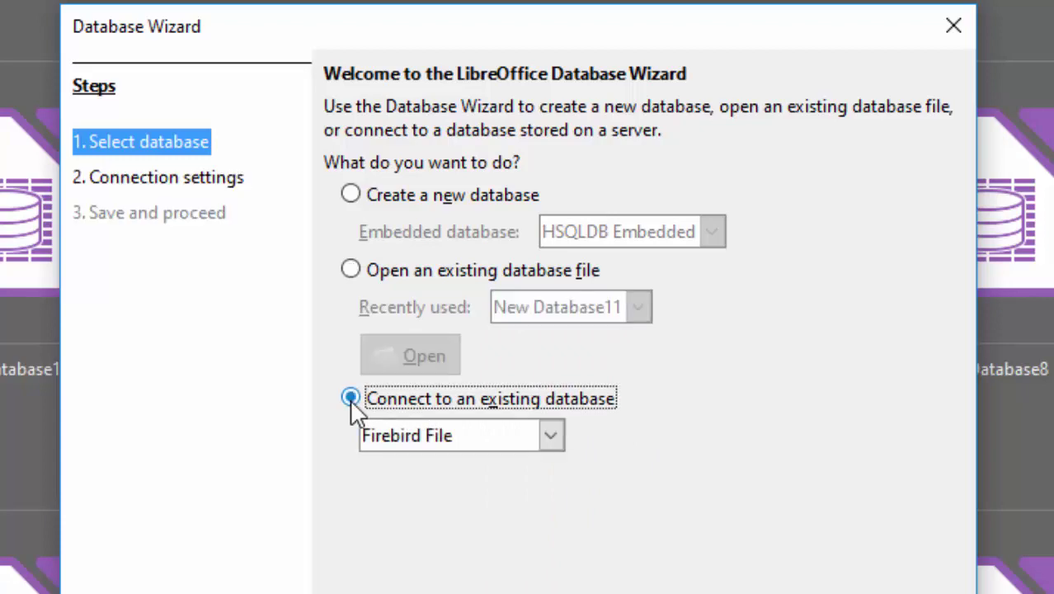
{"action": "left_click", "coordinate": [549, 437]}
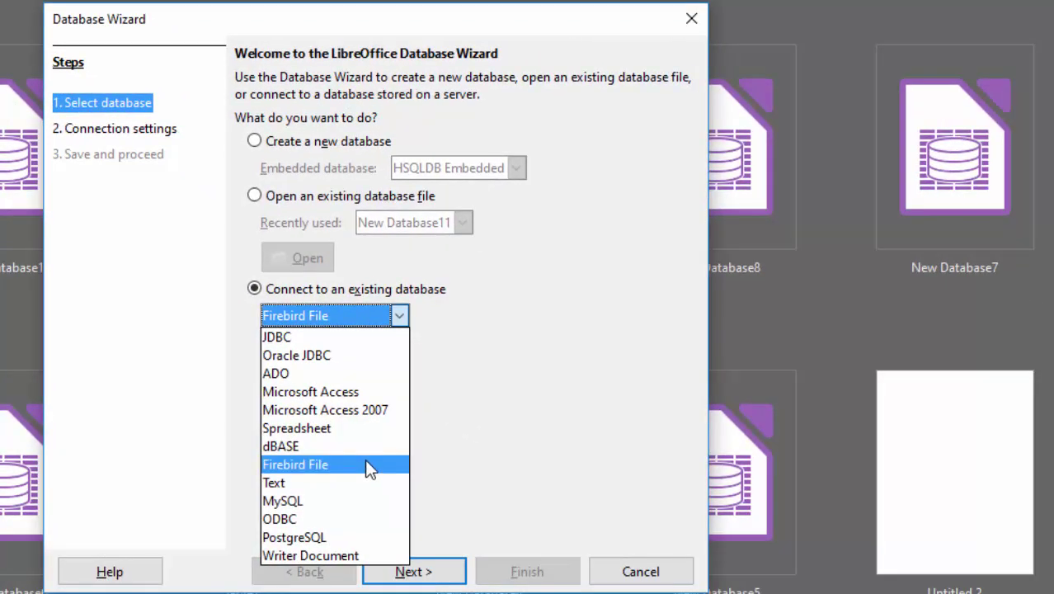
{"action": "key", "text": "Up"}
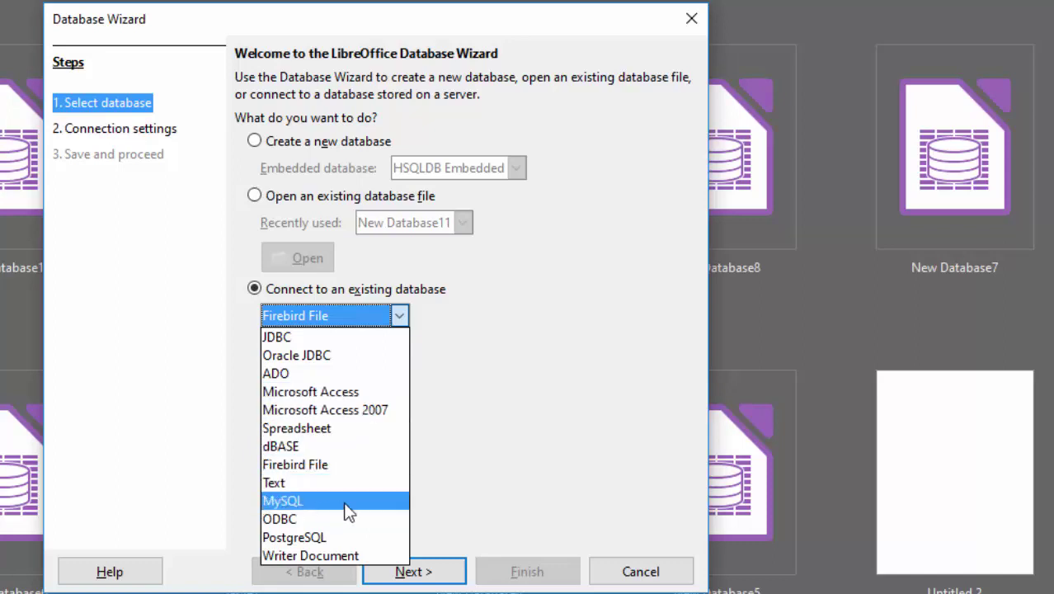
{"action": "left_click", "coordinate": [461, 429]}
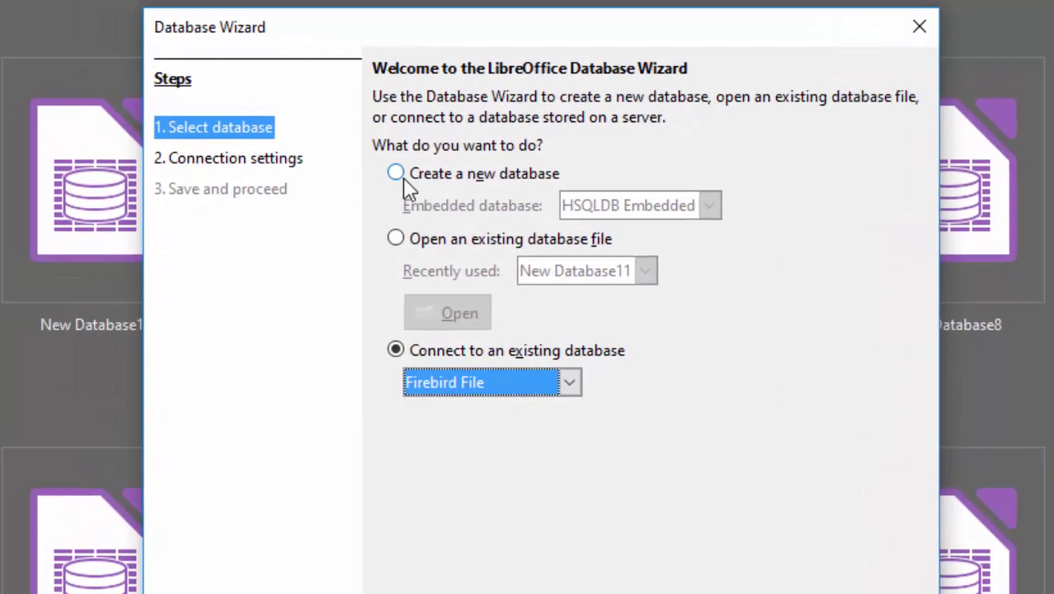
{"action": "left_click", "coordinate": [375, 171]}
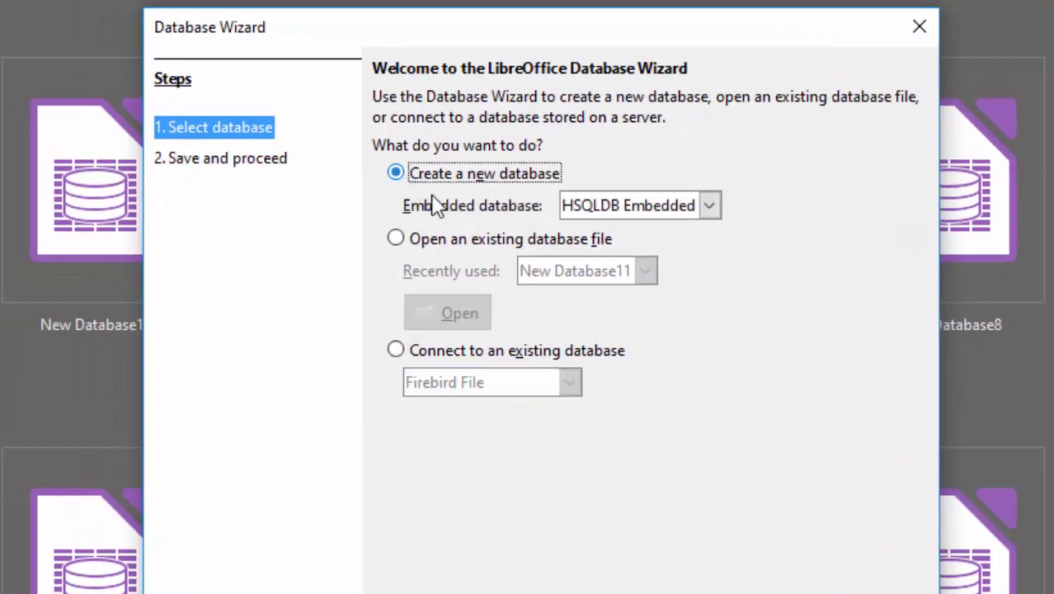
{"action": "key", "text": "Return"}
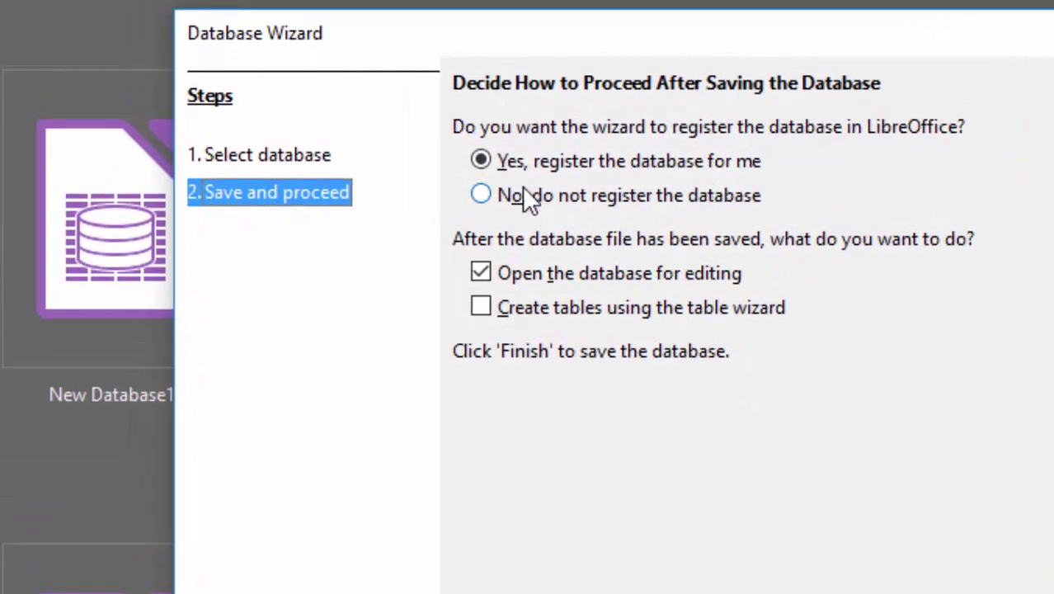
Leave the database unregistered and save it as suraj.odb in Documents.
{"action": "left_click", "coordinate": [520, 194]}
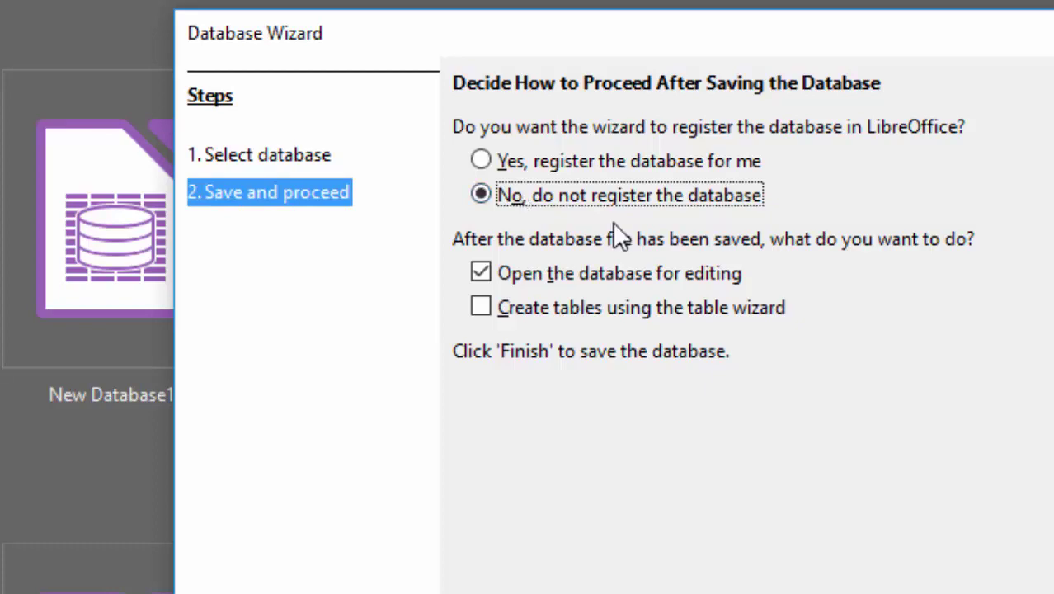
{"action": "key", "text": "Return"}
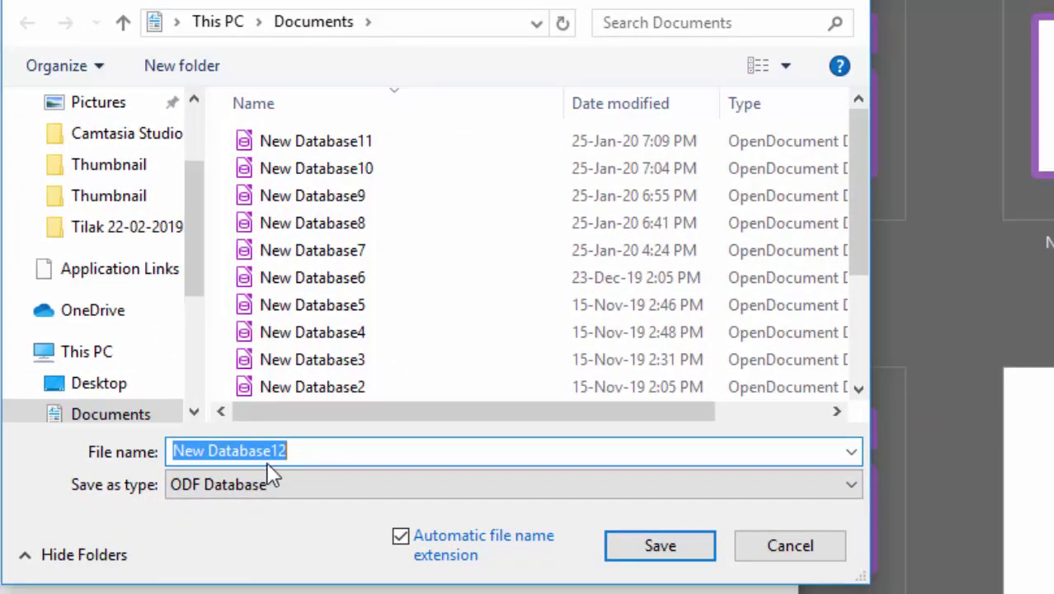
{"action": "double_click", "coordinate": [301, 452]}
{"action": "left_click", "coordinate": [299, 452]}
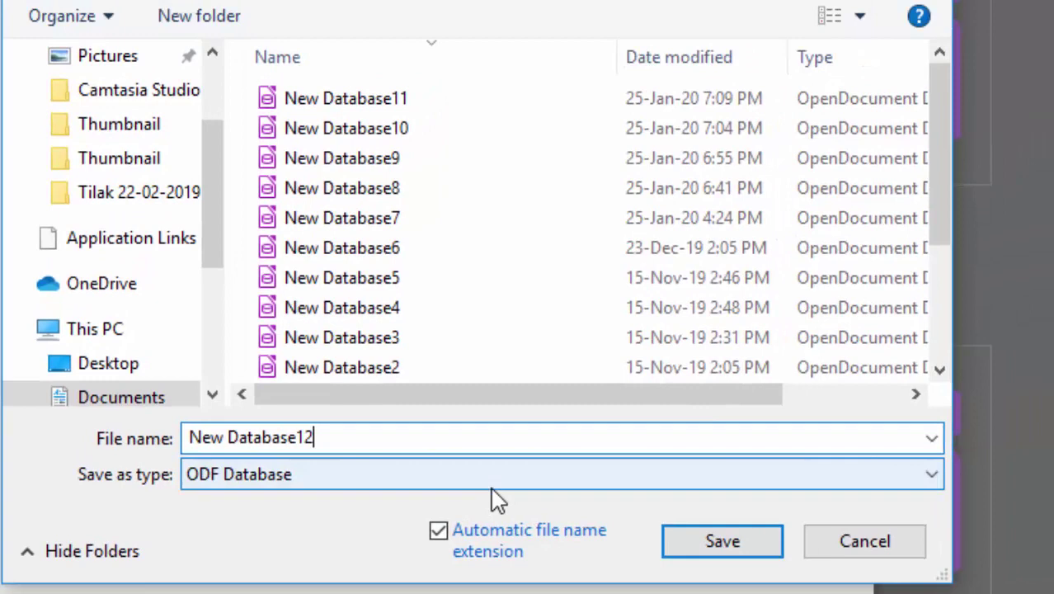
{"action": "key", "text": "BackSpace"}
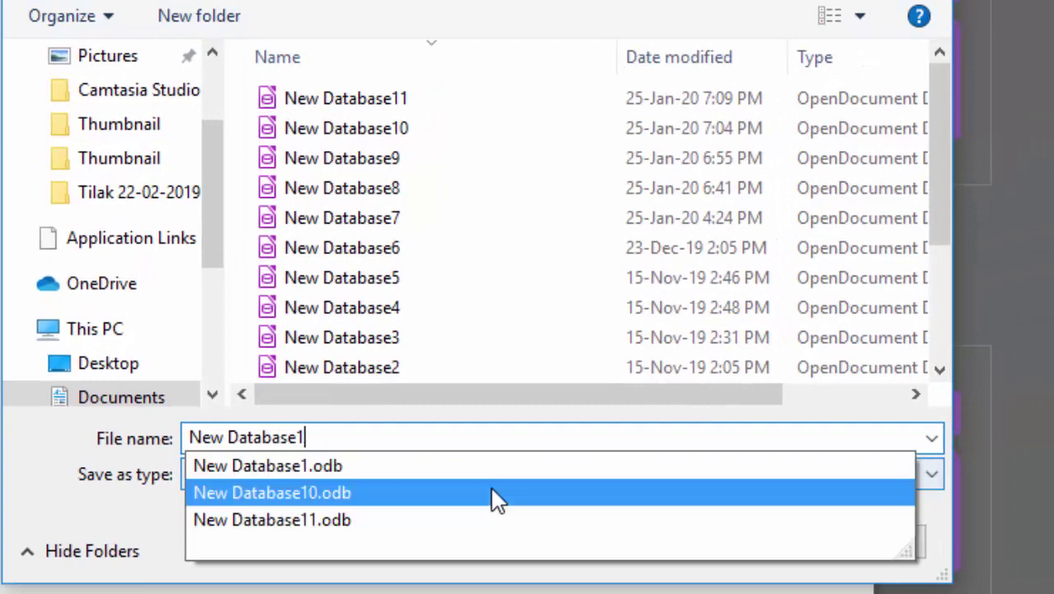
{"action": "key", "text": "BackSpace"}
{"action": "key", "text": "BackSpace"}
{"action": "key", "text": "BackSpace"}
{"action": "key", "text": "BackSpace"}
{"action": "key", "text": "BackSpace"}
{"action": "key", "text": "BackSpace"}
{"action": "type", "text": "s"}
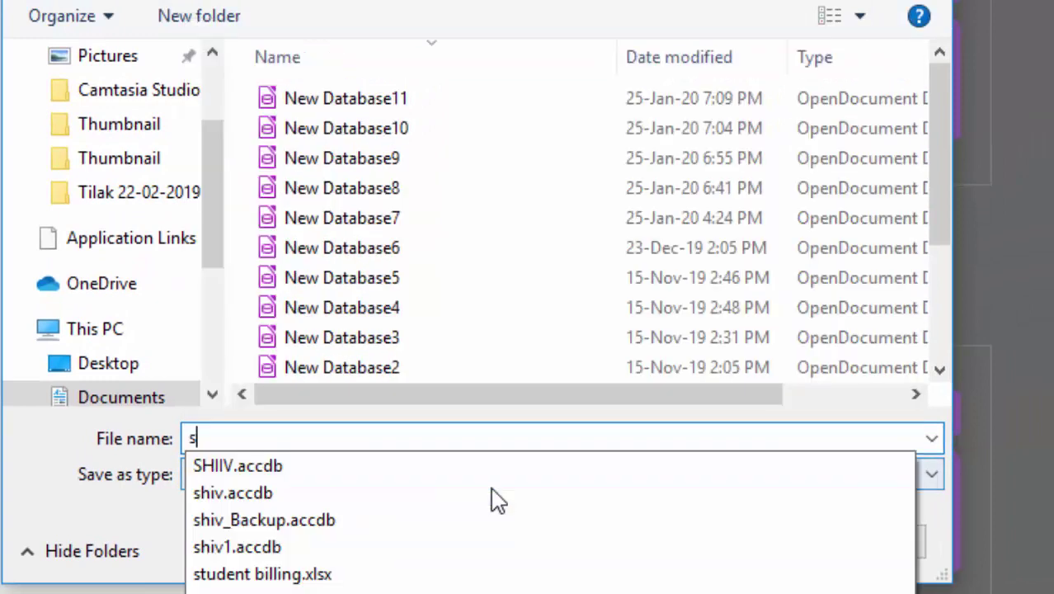
{"action": "type", "text": "uraj"}
{"action": "key", "text": "Return"}
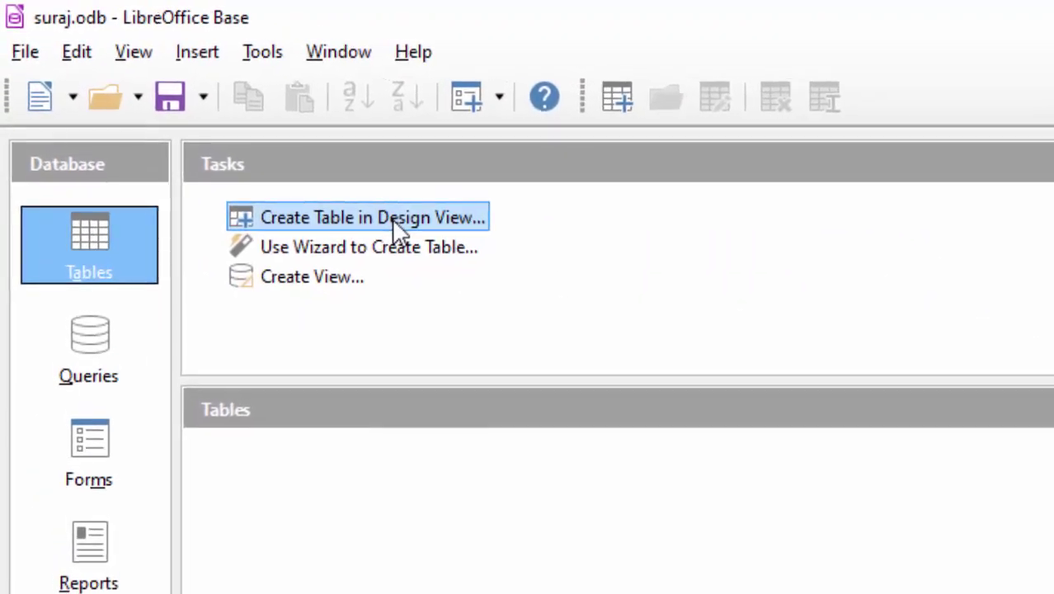
Start a new table design with a first field named Student id.
{"action": "left_click", "coordinate": [392, 219]}
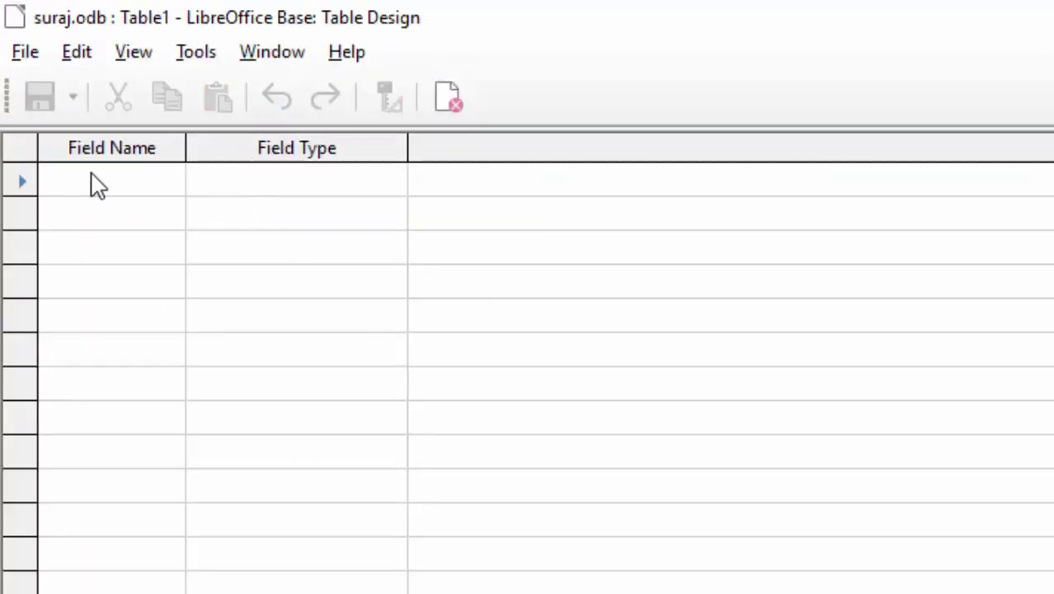
{"action": "left_click", "coordinate": [107, 182]}
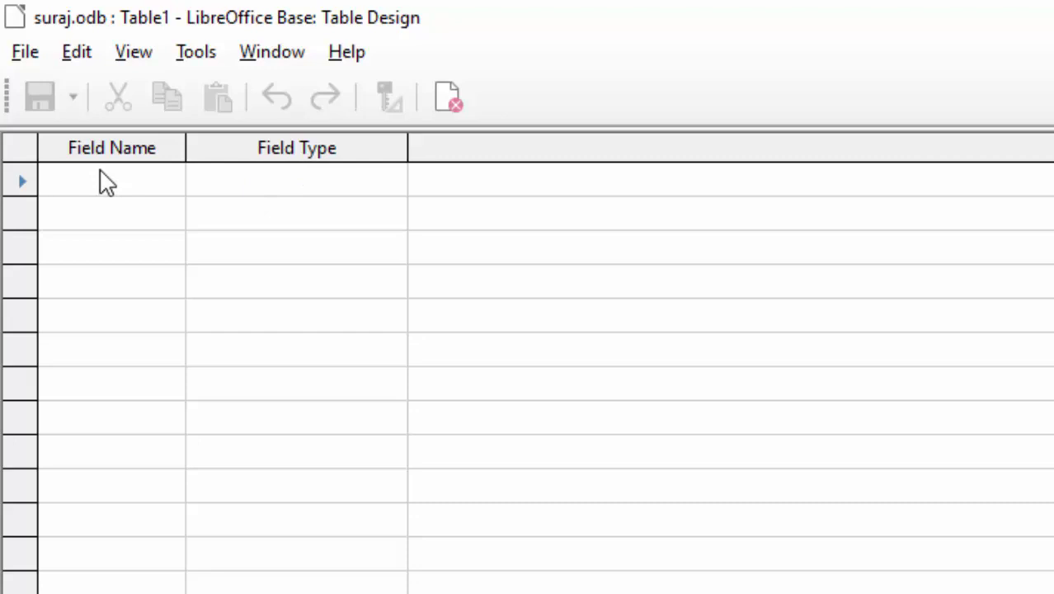
{"action": "type", "text": "S"}
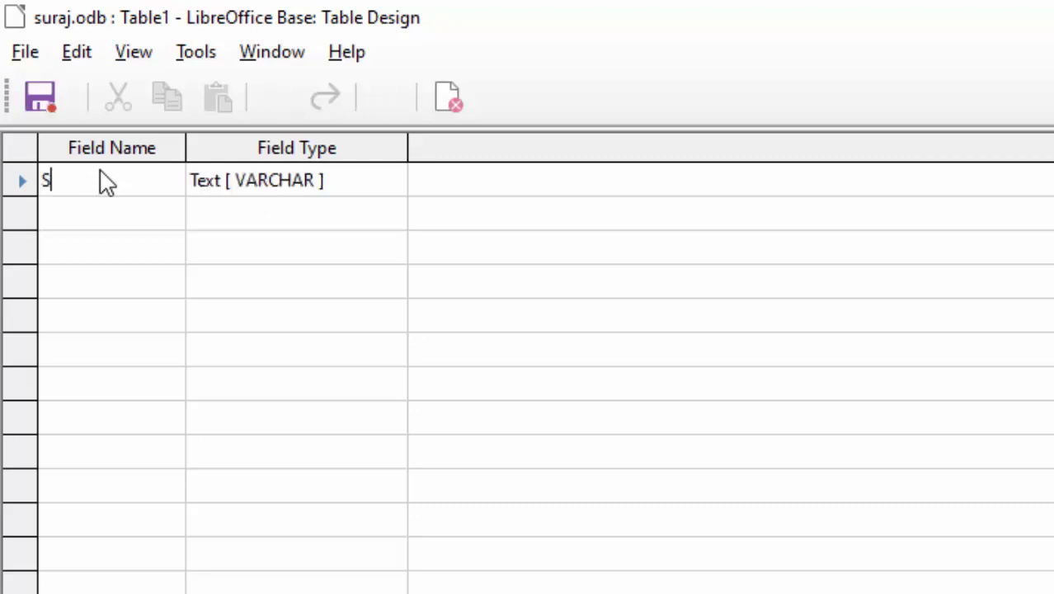
{"action": "type", "text": "tudent id"}
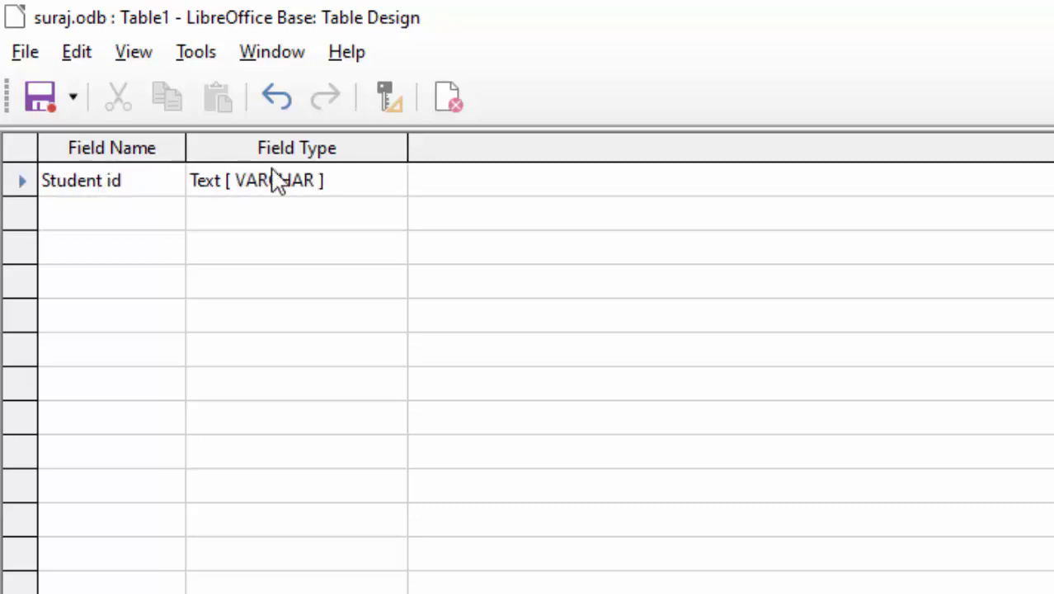
{"action": "left_click", "coordinate": [340, 182]}
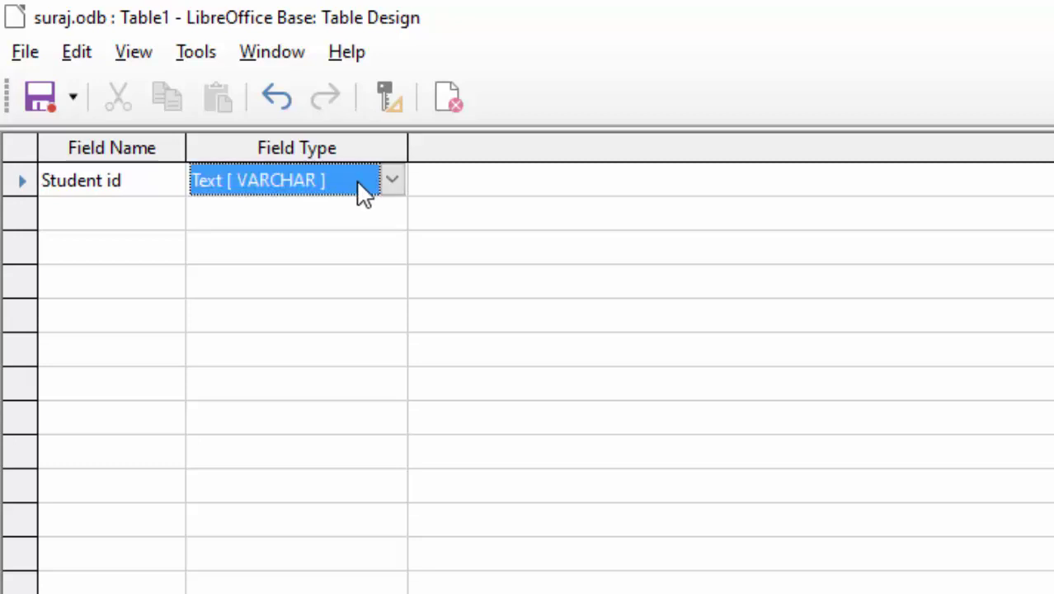
{"action": "left_click", "coordinate": [392, 181]}
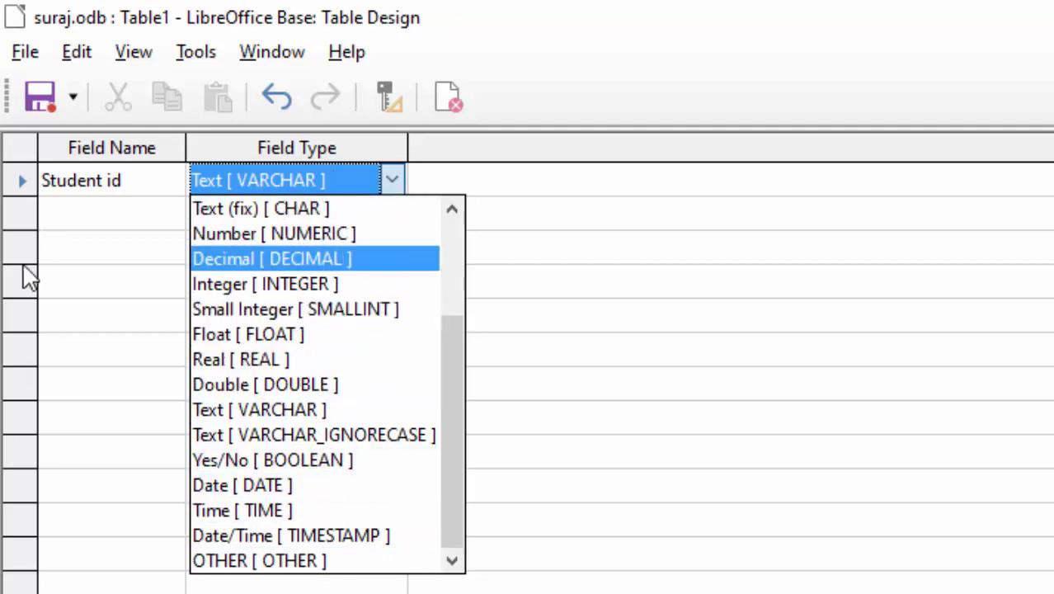
{"action": "left_click", "coordinate": [112, 224]}
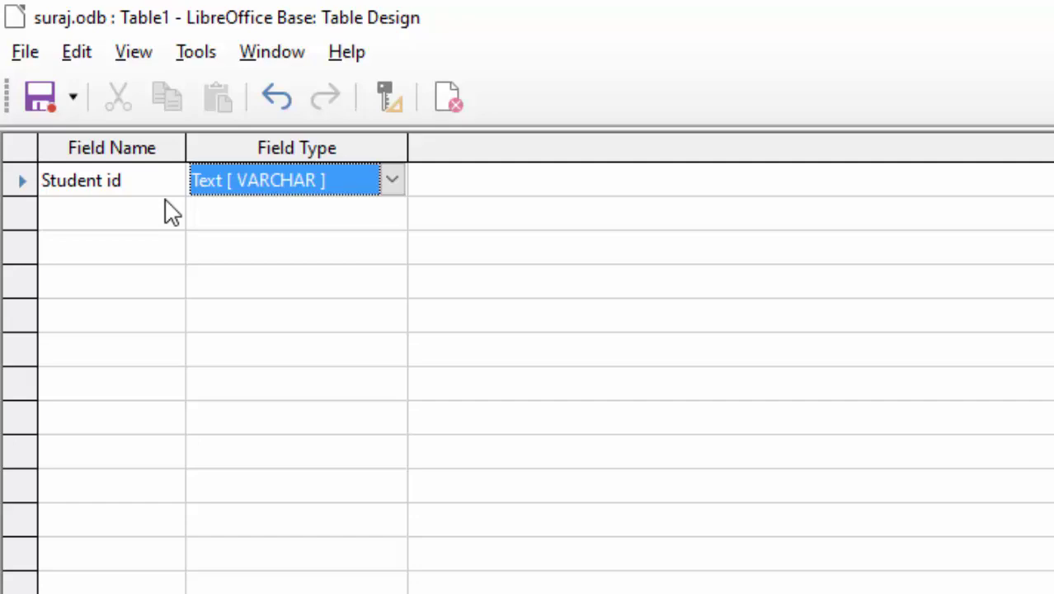
Make Student id an Integer [INTEGER] field with AutoValue set to Yes.
{"action": "left_click", "coordinate": [393, 180]}
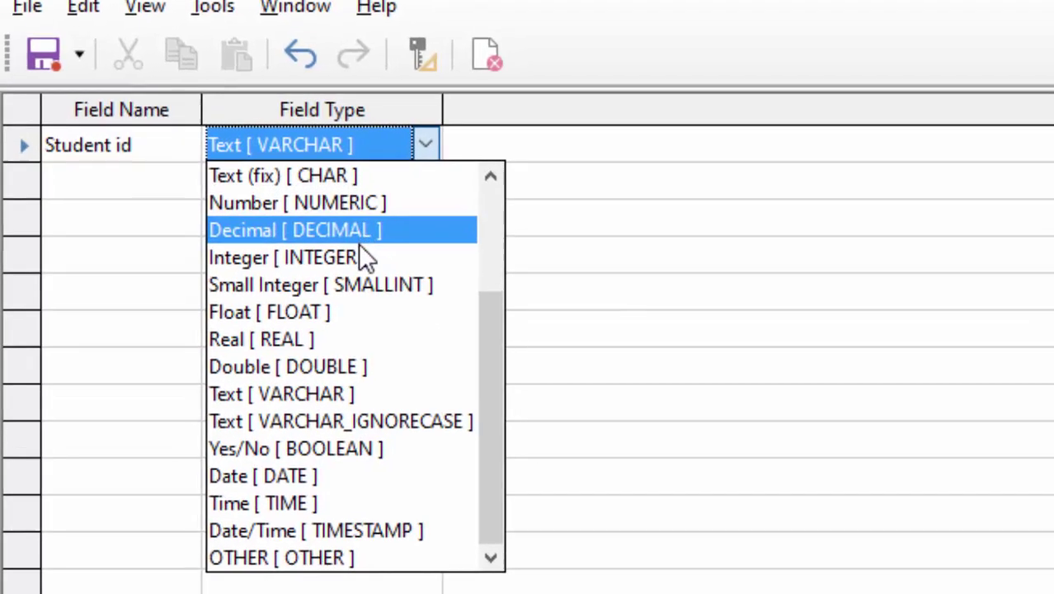
{"action": "left_click", "coordinate": [360, 258]}
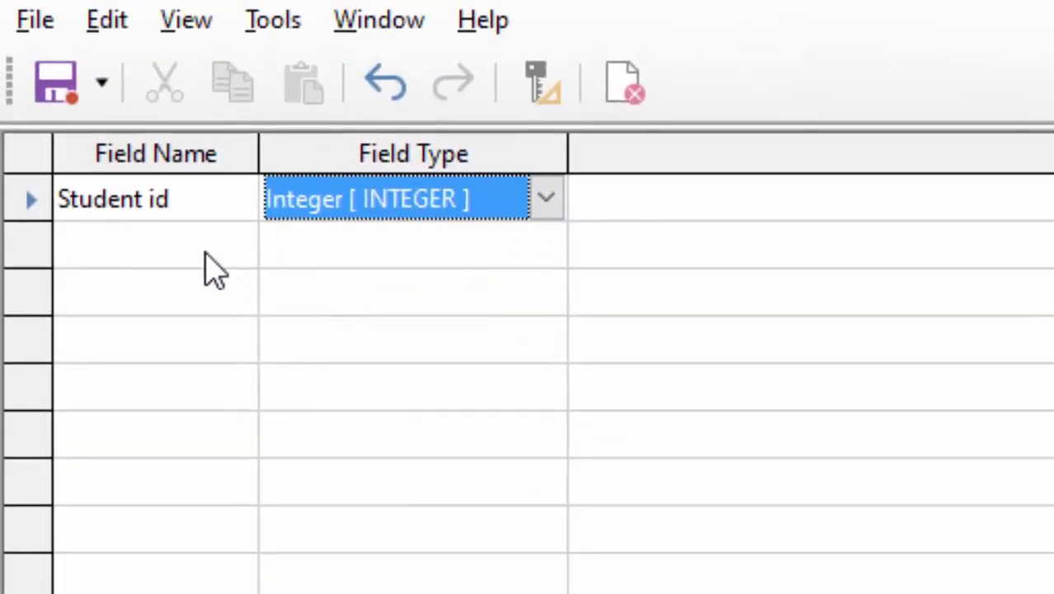
{"action": "left_click", "coordinate": [181, 247]}
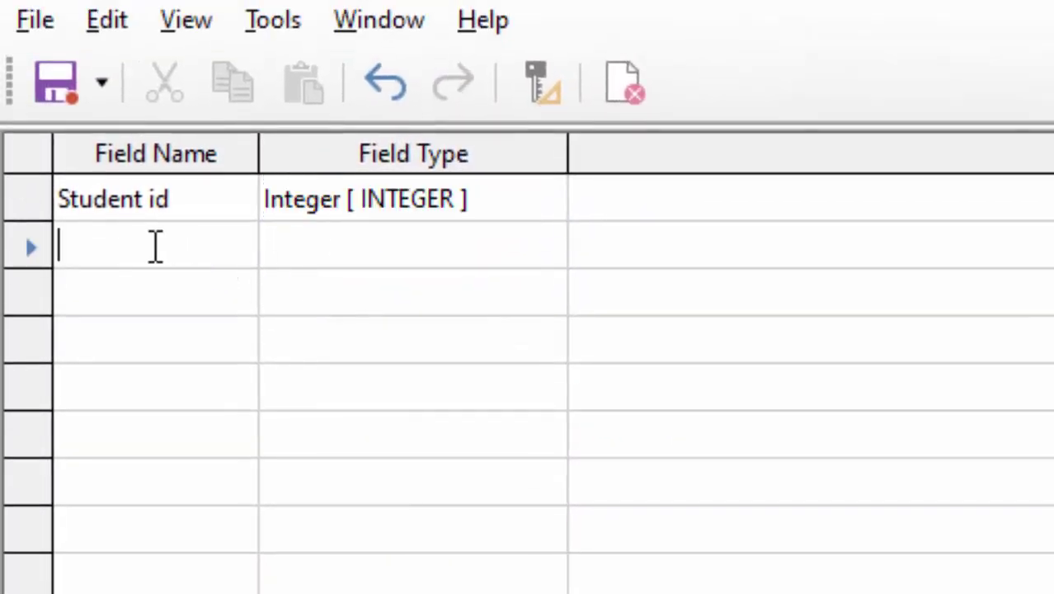
{"action": "left_click", "coordinate": [184, 201]}
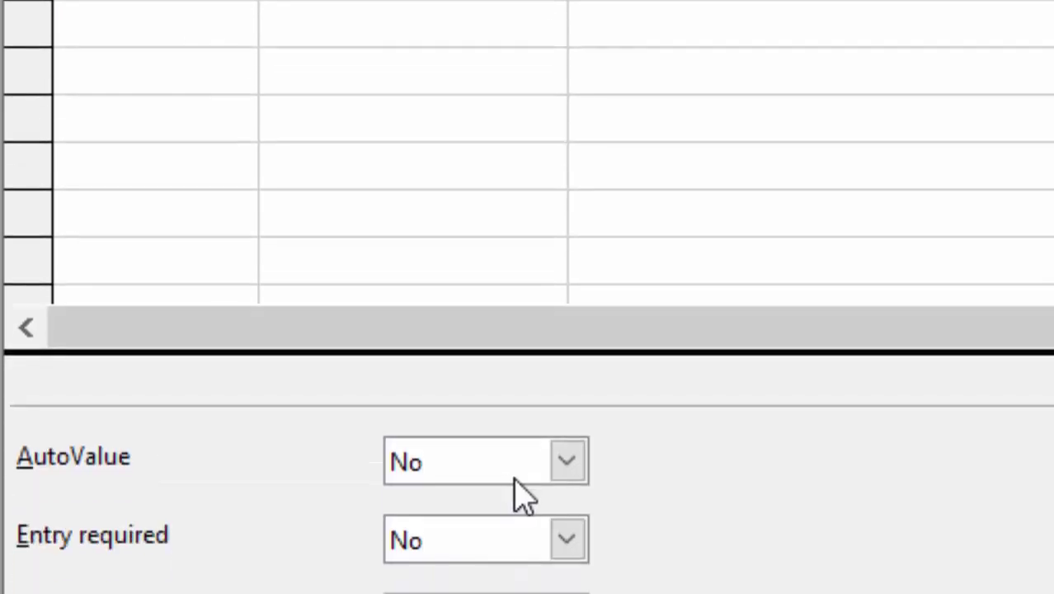
{"action": "left_click", "coordinate": [569, 303]}
{"action": "left_click", "coordinate": [484, 342]}
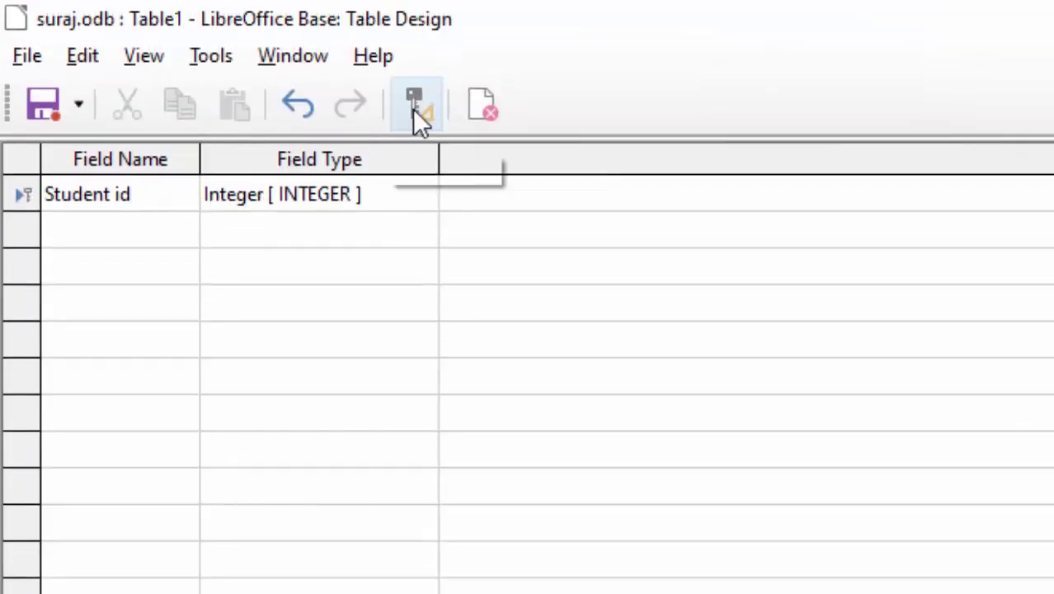
Save the table as suraj when opening Index Design, then close the Indexes dialog.
{"action": "left_click", "coordinate": [414, 110]}
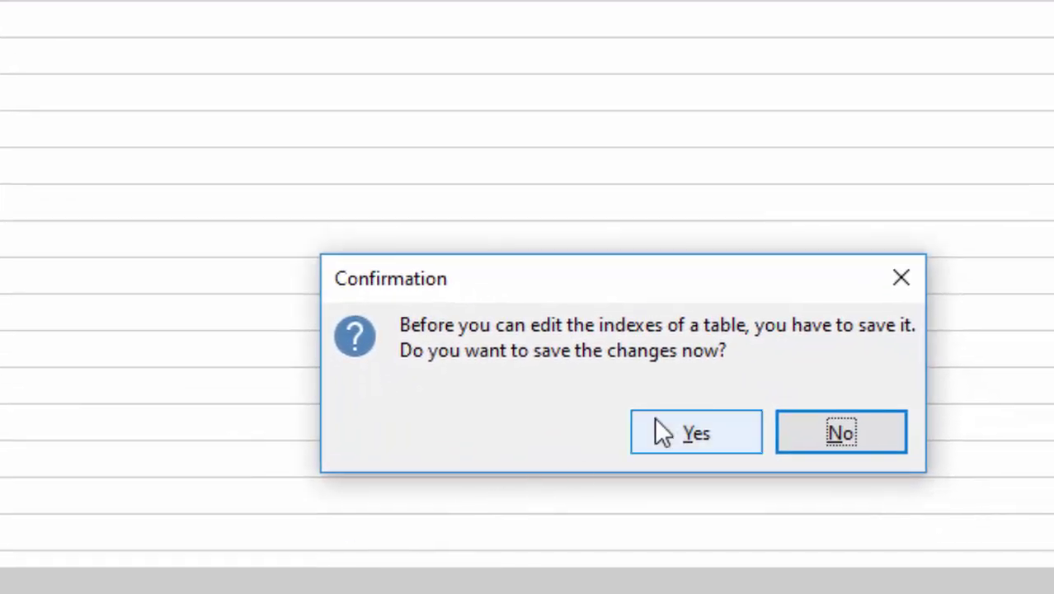
{"action": "left_click", "coordinate": [655, 420]}
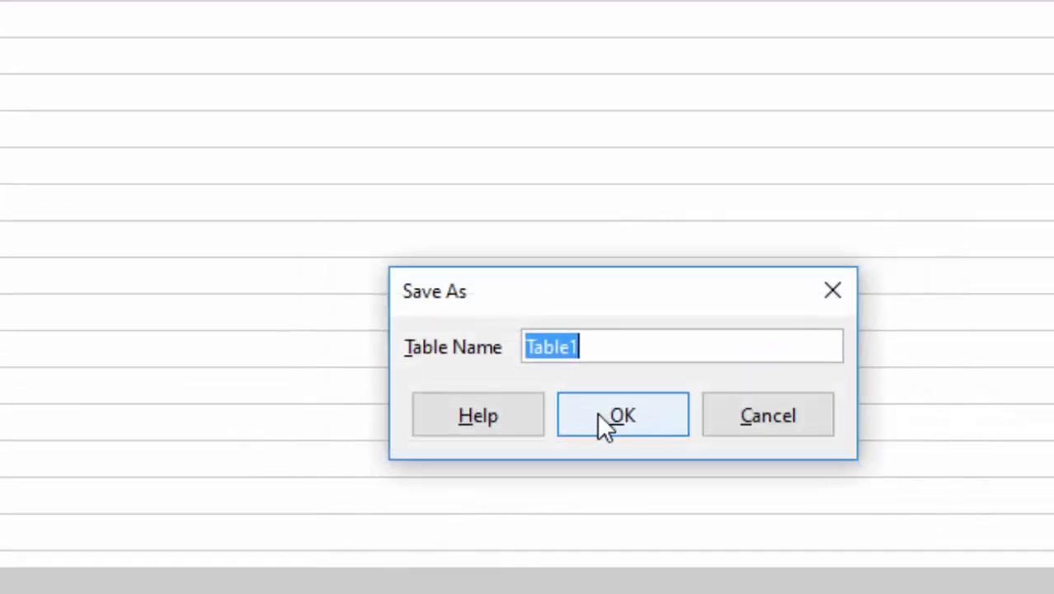
{"action": "key", "text": "BackSpace"}
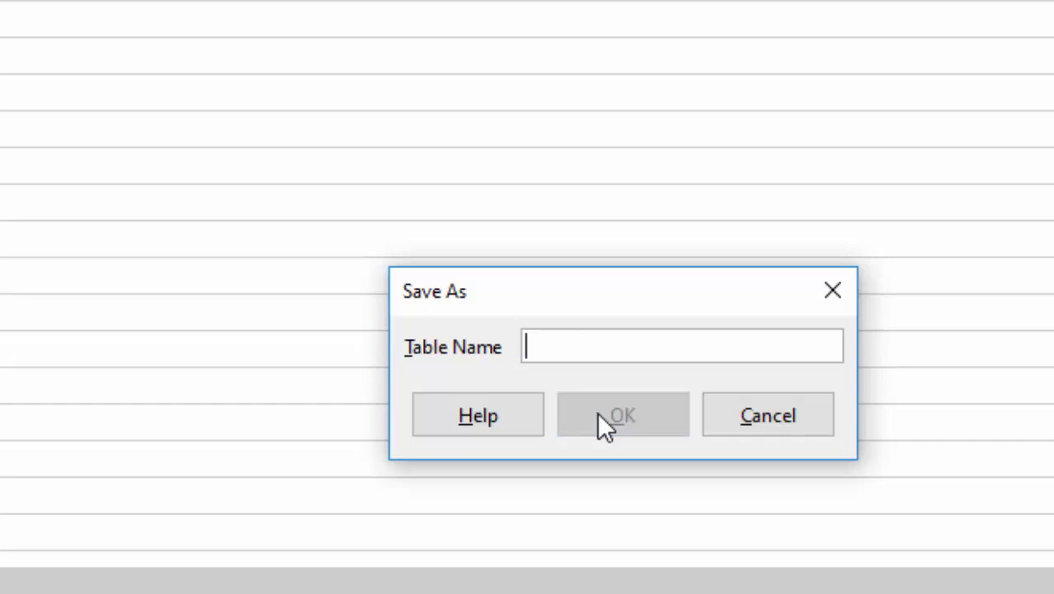
{"action": "type", "text": "sy"}
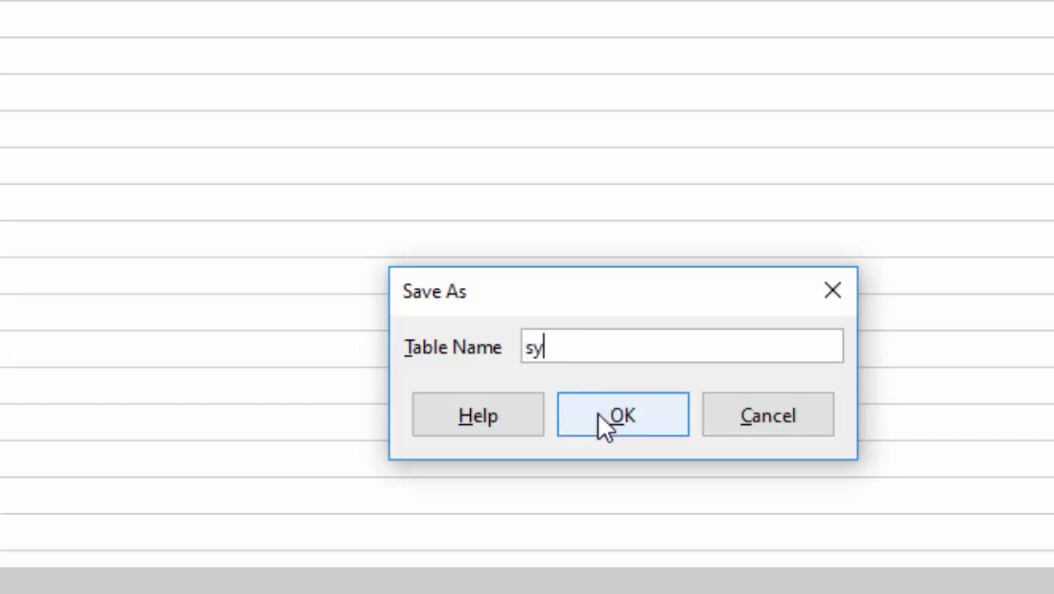
{"action": "key", "text": "BackSpace"}
{"action": "type", "text": "ur"}
{"action": "type", "text": "aj"}
{"action": "left_click", "coordinate": [606, 420]}
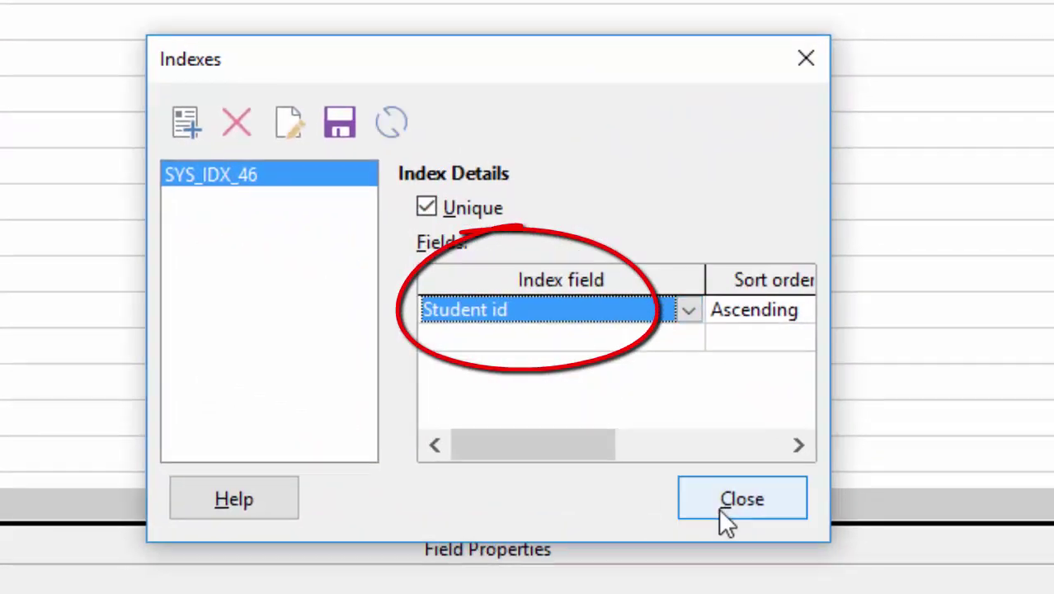
{"action": "left_click", "coordinate": [721, 509]}
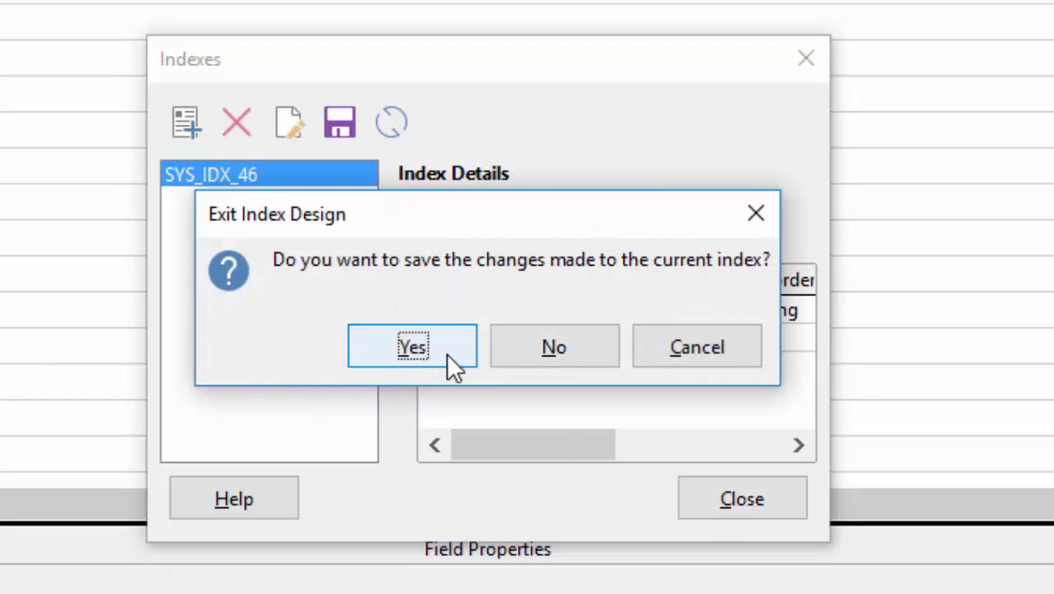
Decline saving index changes and add a required Student name Text [VARCHAR] field in row 2.
{"action": "left_click", "coordinate": [528, 345]}
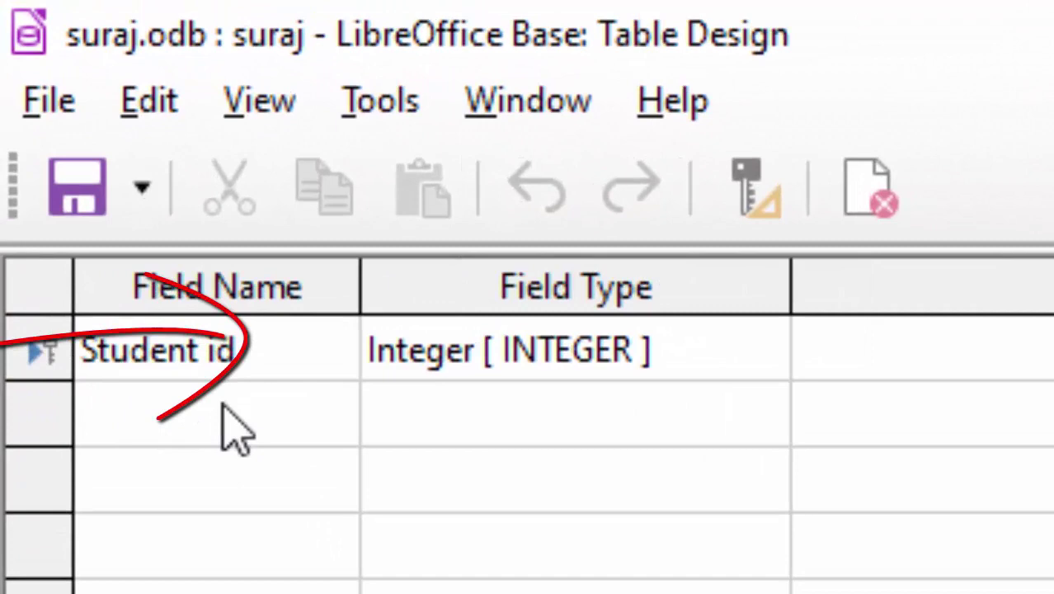
{"action": "left_click", "coordinate": [161, 291]}
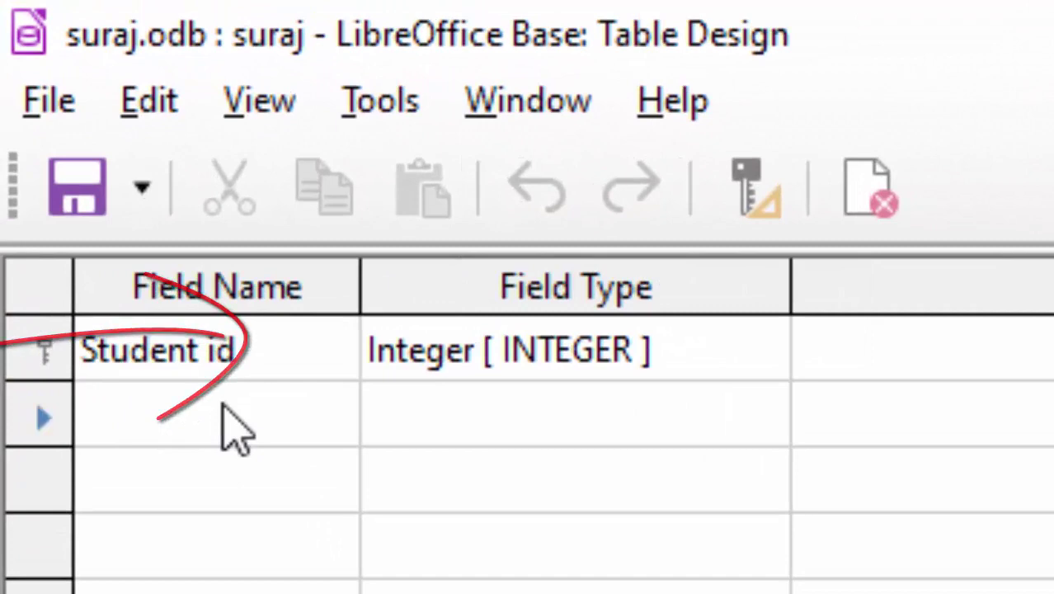
{"action": "type", "text": "S"}
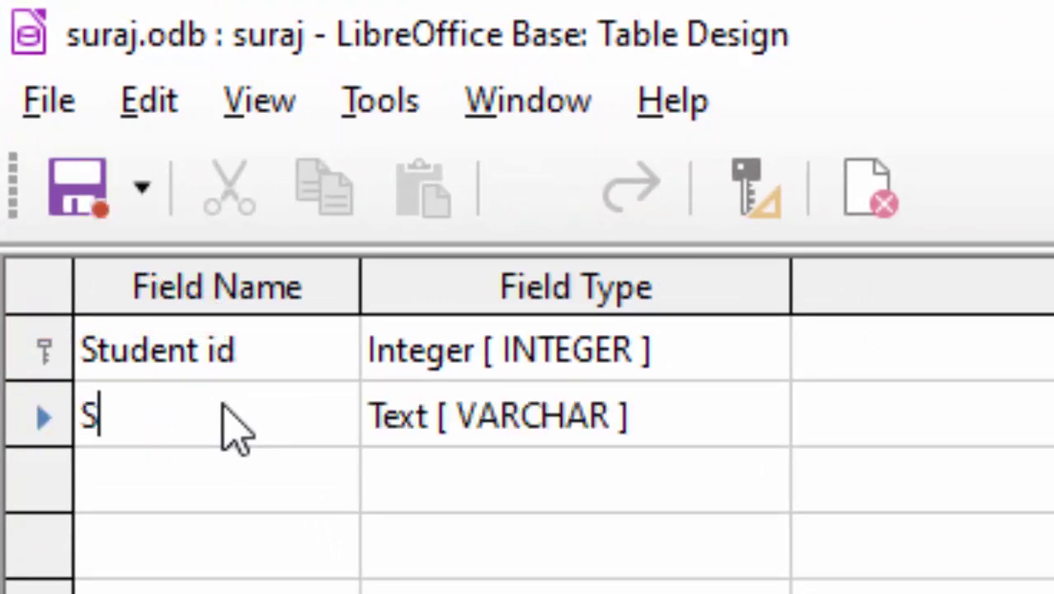
{"action": "type", "text": "tude"}
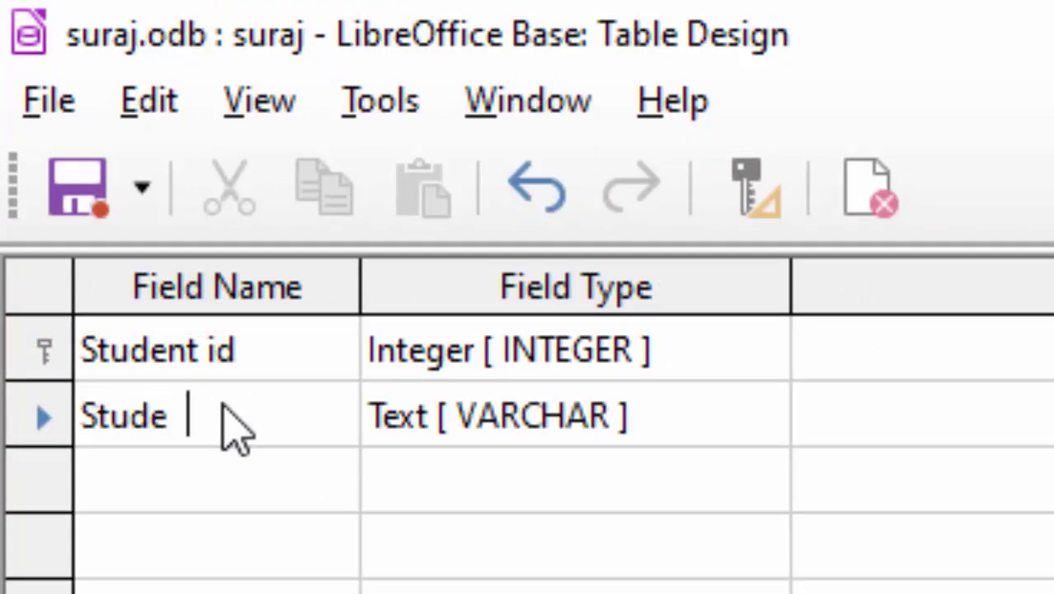
{"action": "type", "text": "nt na"}
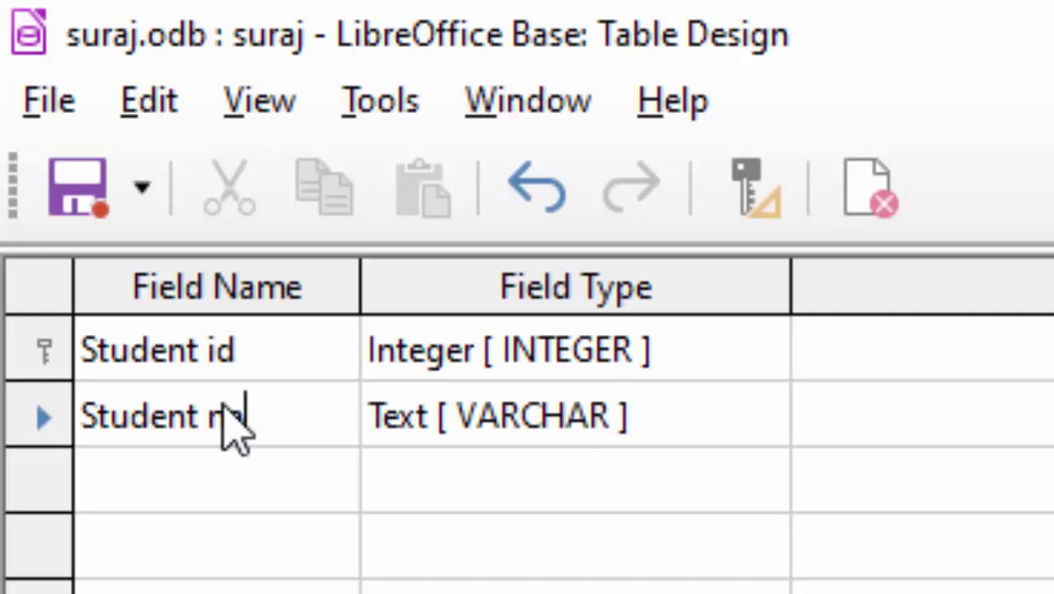
{"action": "type", "text": "me"}
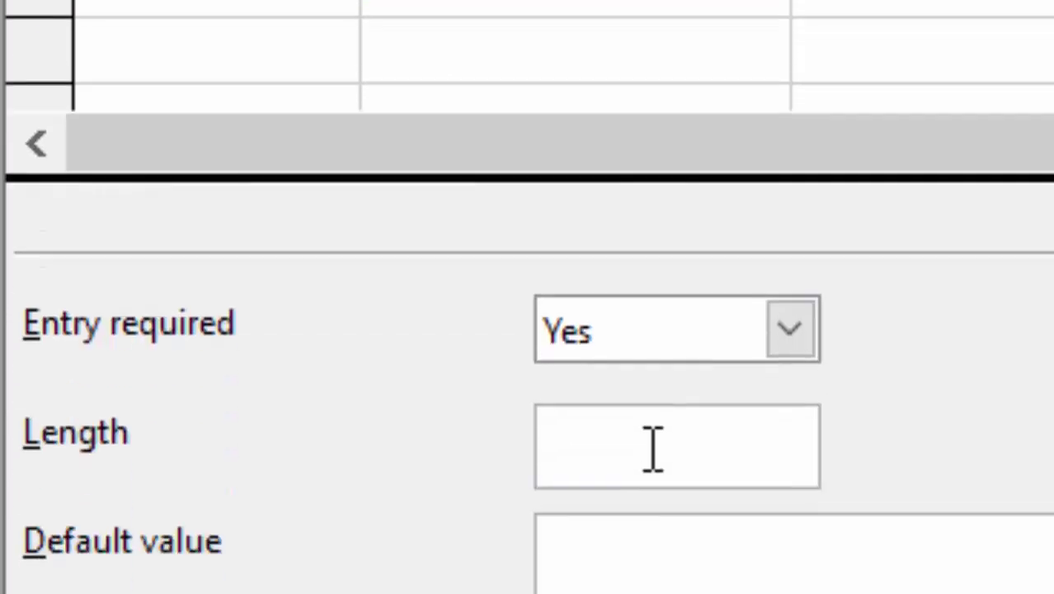
{"action": "type", "text": "5"}
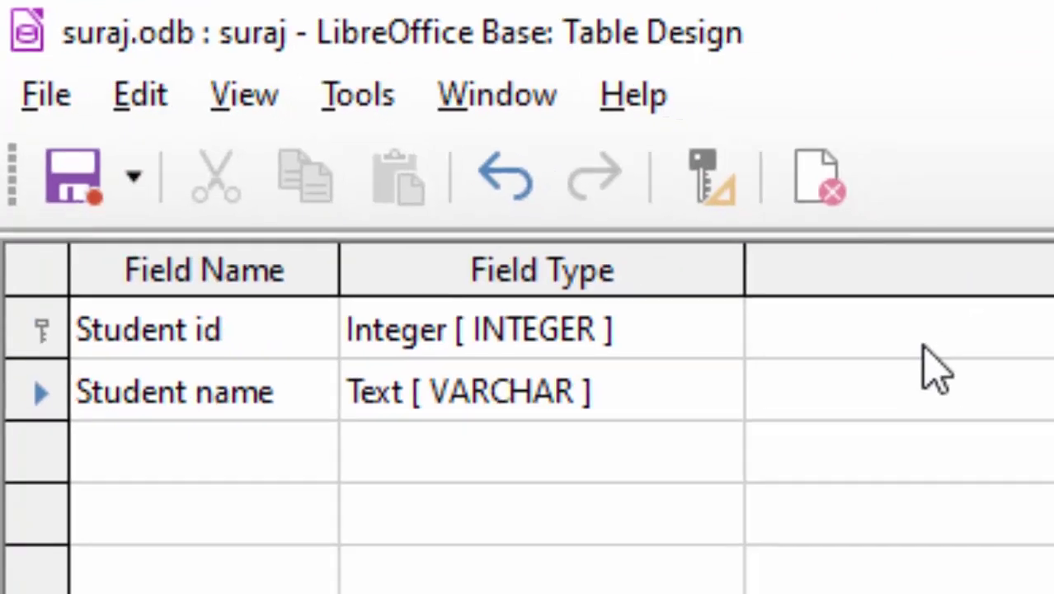
{"action": "left_click", "coordinate": [535, 231]}
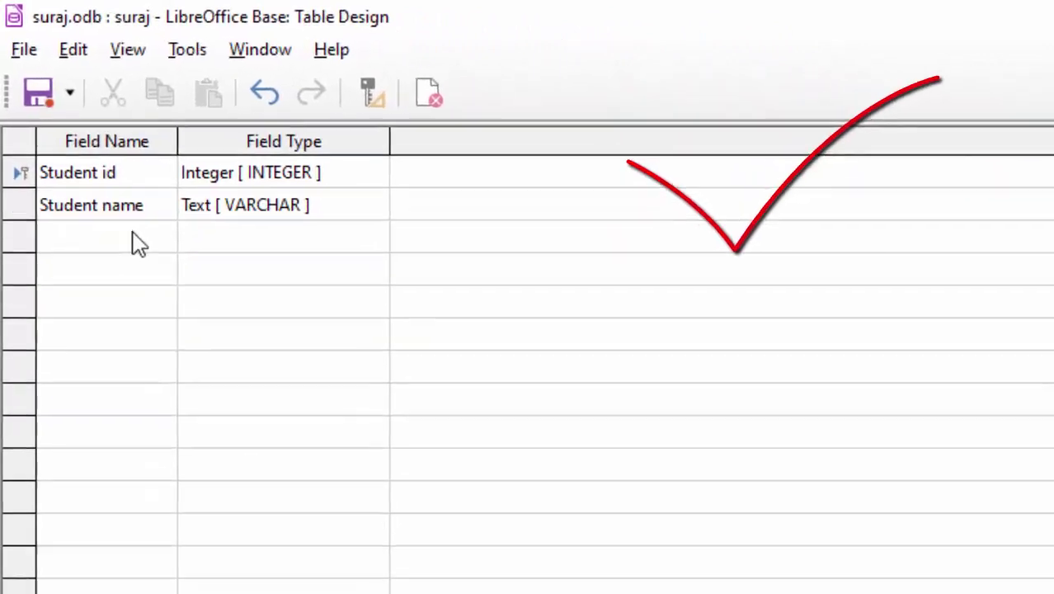
{"action": "left_click", "coordinate": [136, 243]}
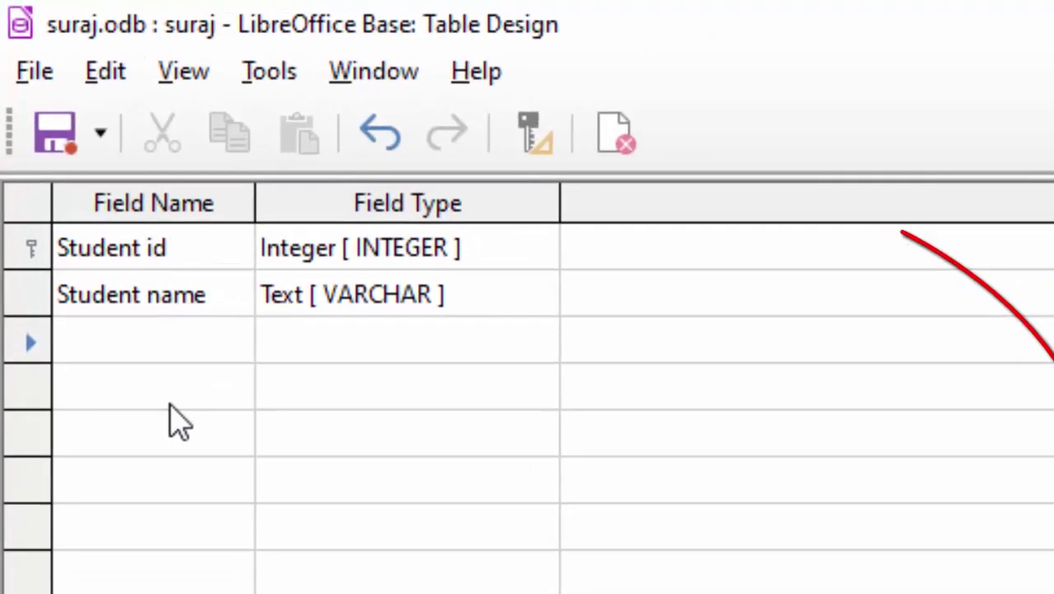
Add a required Gender field of type Text (fix) [CHAR] with its Length cleared.
{"action": "type", "text": "Ge"}
{"action": "type", "text": "n"}
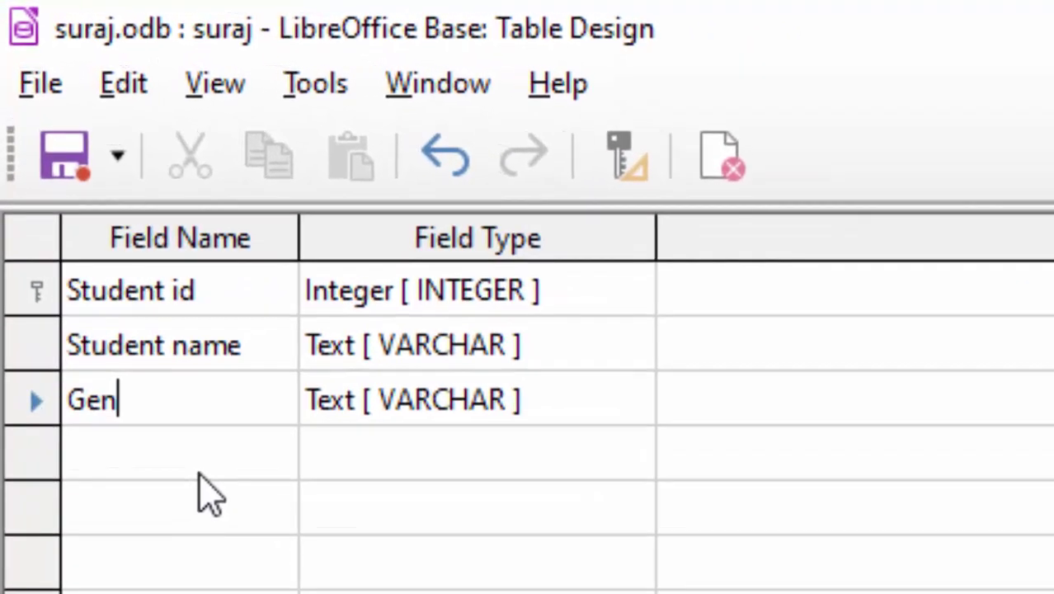
{"action": "type", "text": "der"}
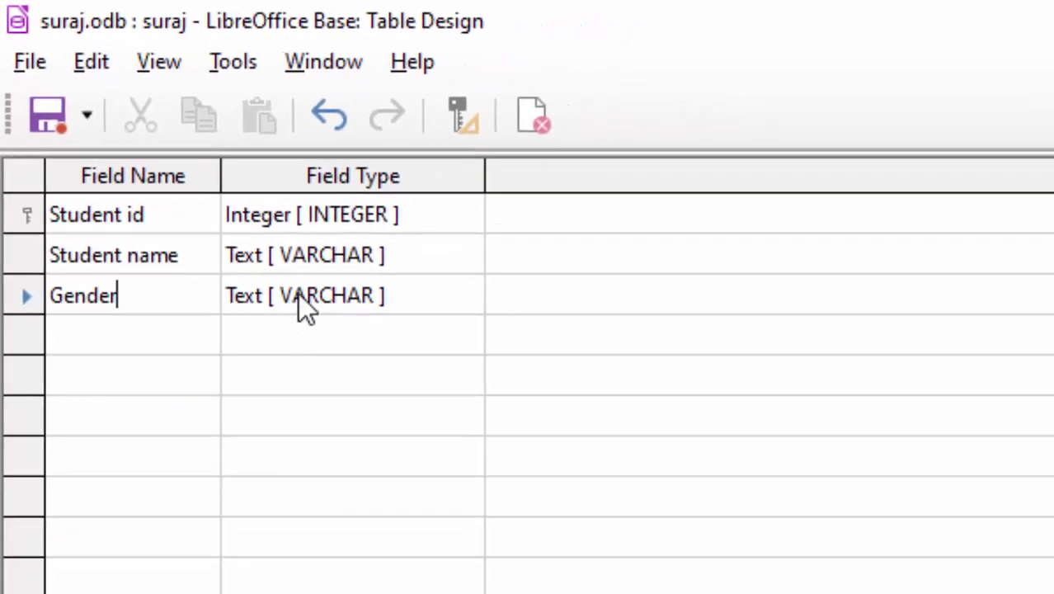
{"action": "left_click", "coordinate": [435, 295]}
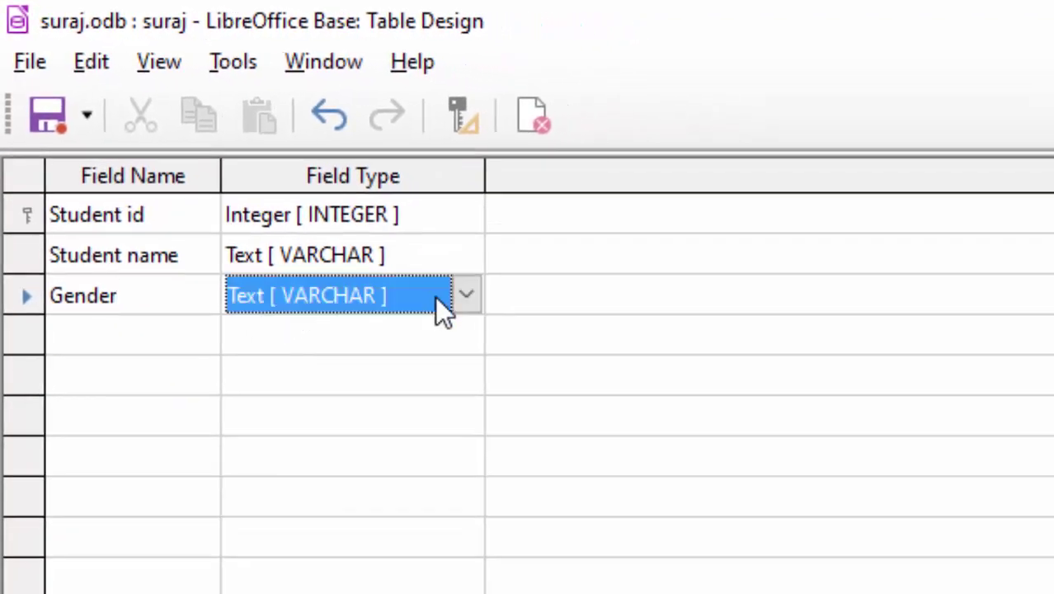
{"action": "left_click", "coordinate": [472, 290]}
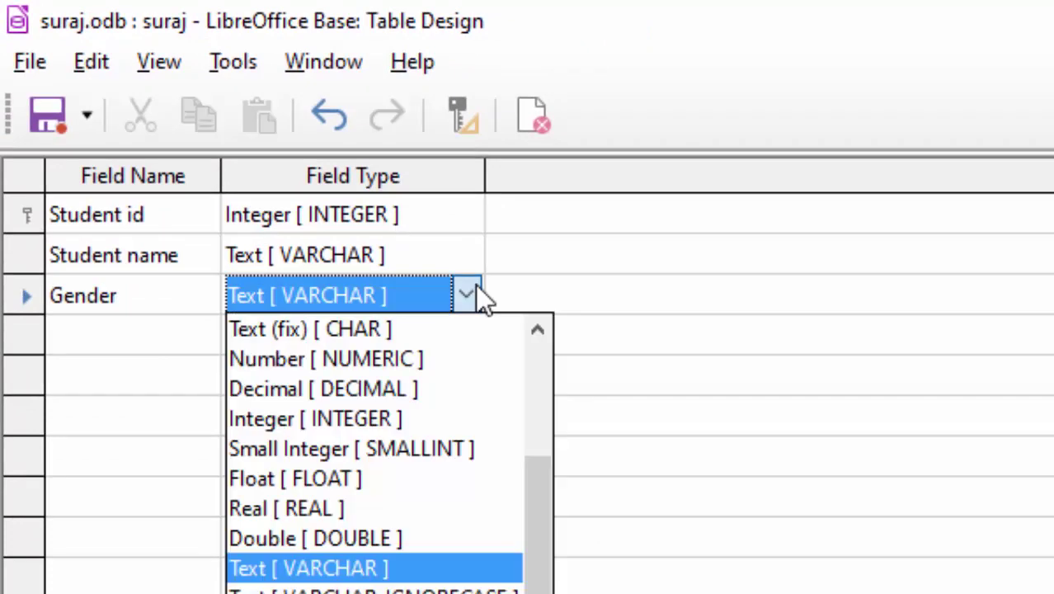
{"action": "left_click", "coordinate": [350, 329]}
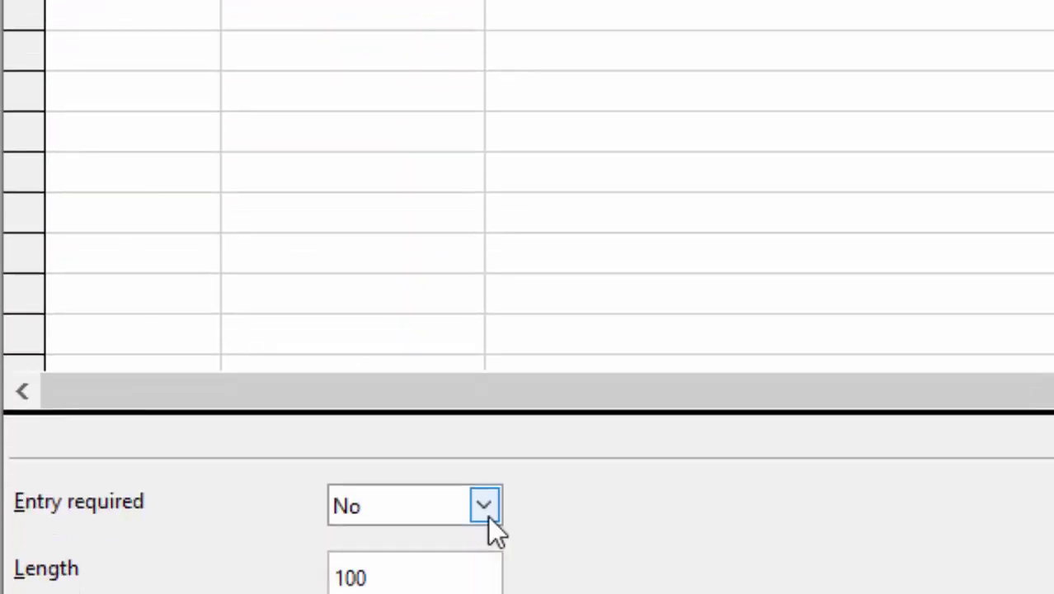
{"action": "left_click", "coordinate": [488, 385]}
{"action": "left_click", "coordinate": [440, 425]}
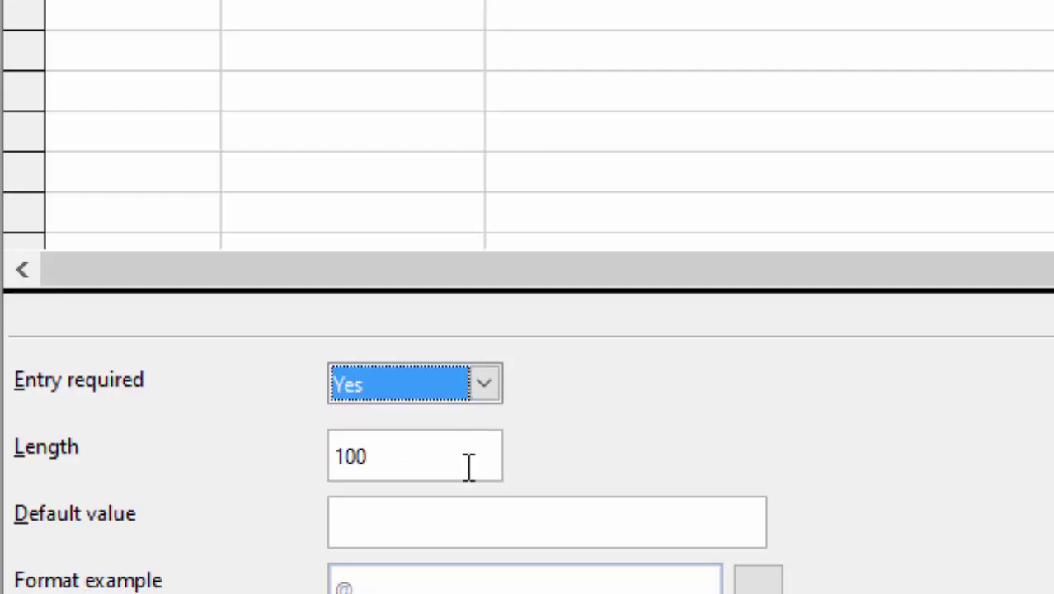
{"action": "left_click", "coordinate": [462, 466]}
{"action": "key", "text": "BackSpace"}
{"action": "key", "text": "BackSpace"}
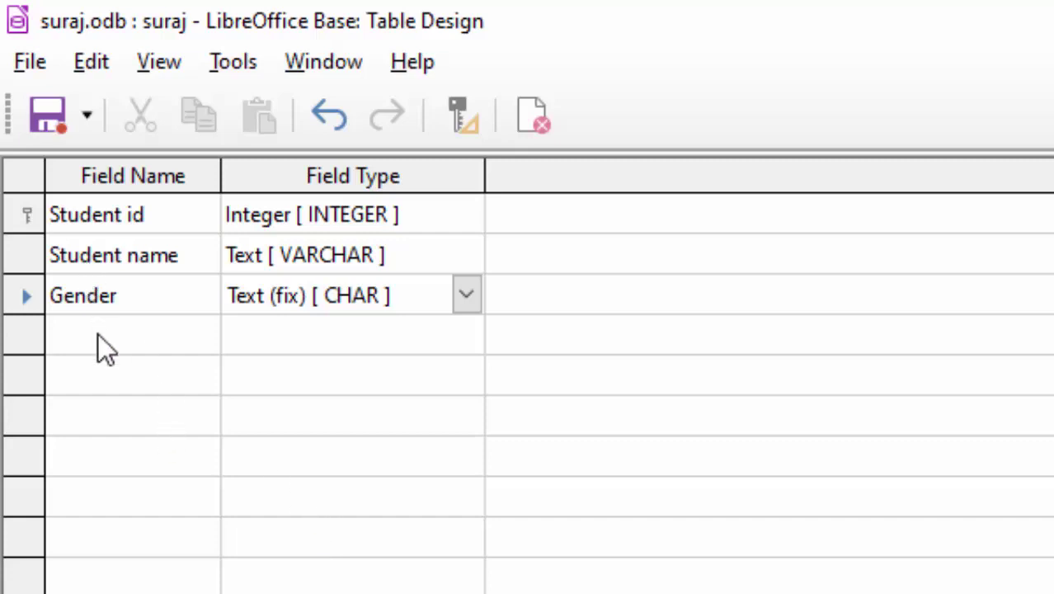
{"action": "left_click", "coordinate": [98, 334]}
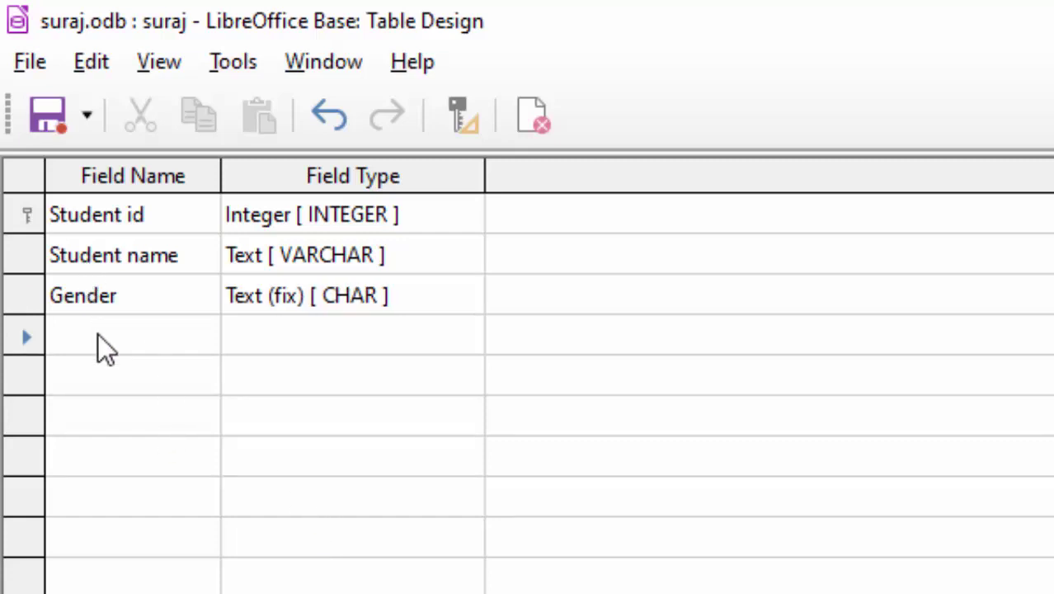
Add Address and Mobile number as Text [VARCHAR] fields below Gender.
{"action": "type", "text": "Address"}
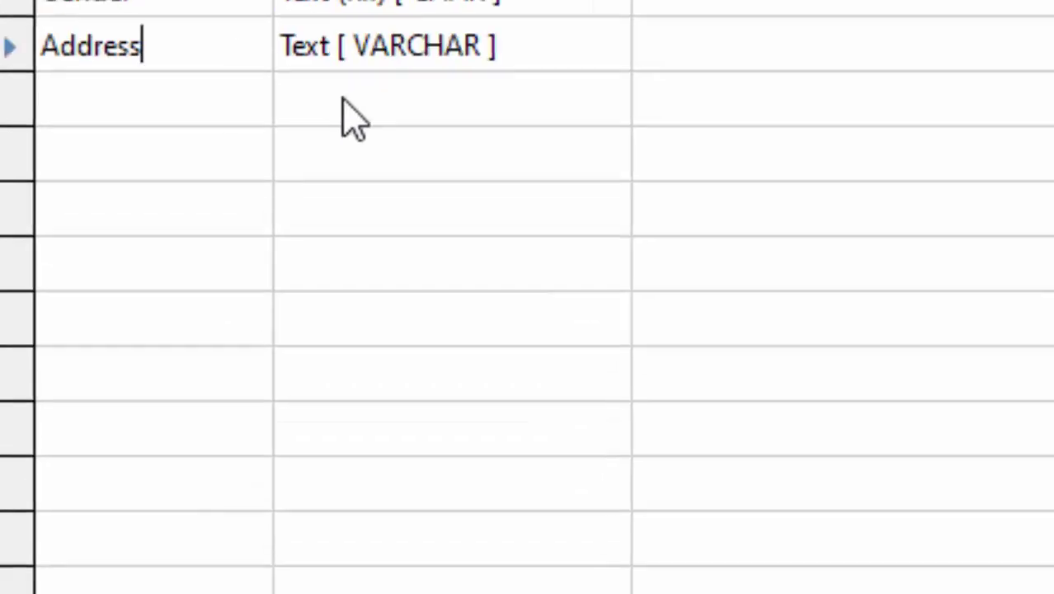
{"action": "left_click", "coordinate": [141, 482]}
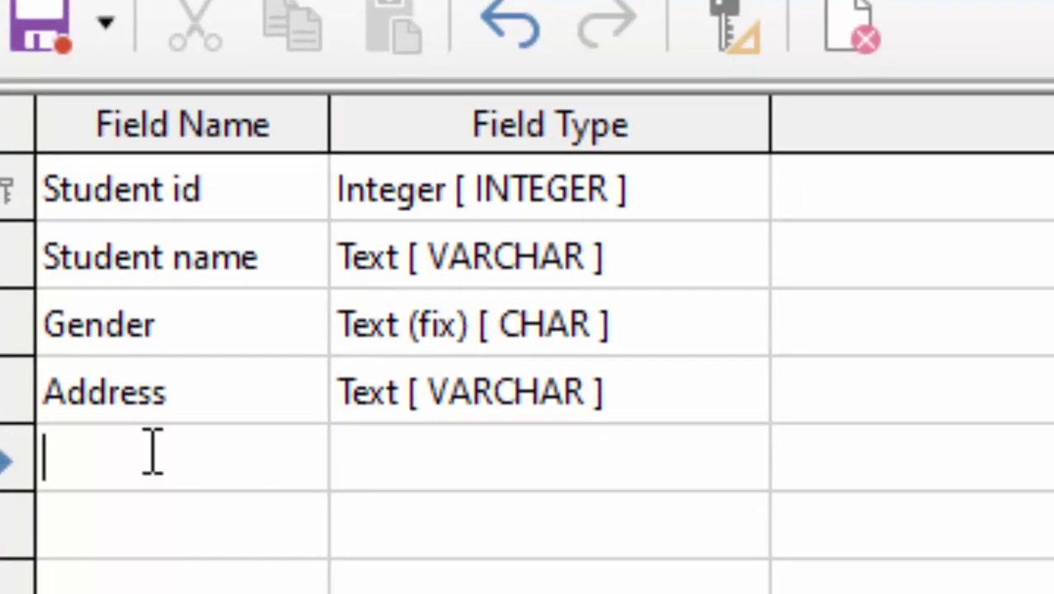
{"action": "type", "text": "Mobil"}
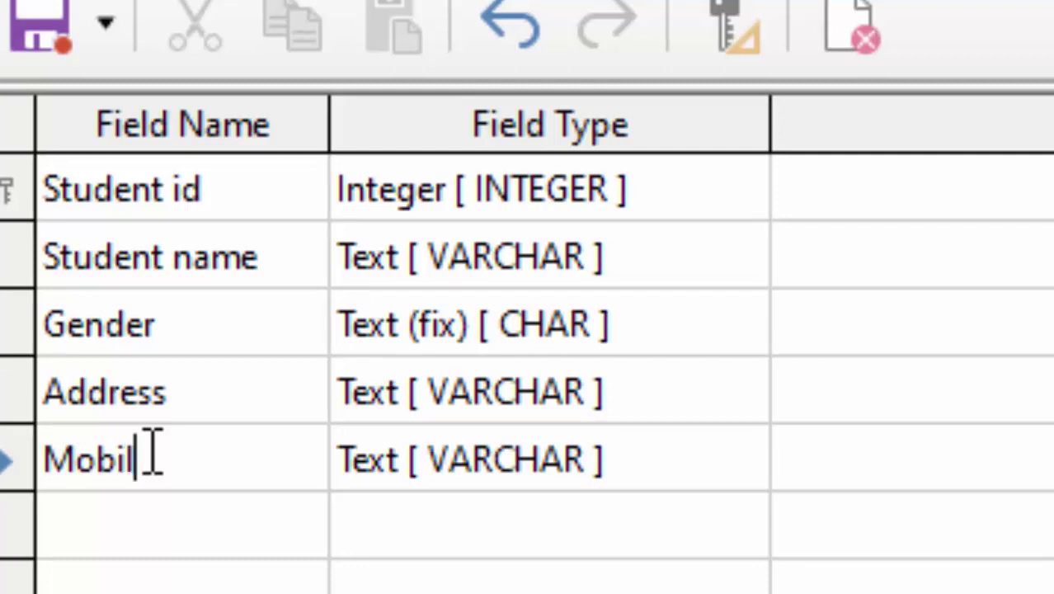
{"action": "type", "text": "e numbe"}
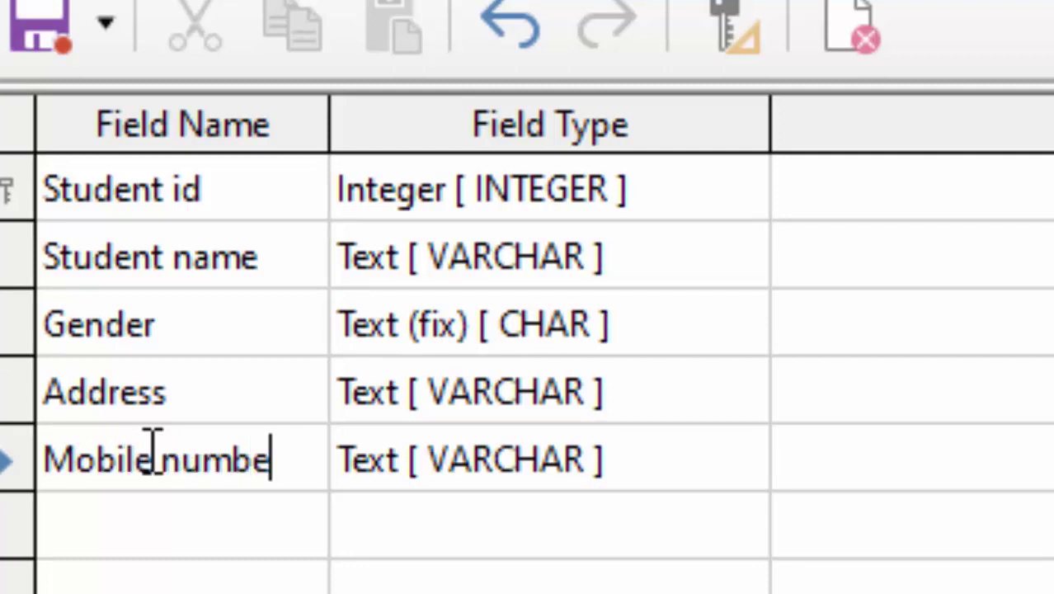
{"action": "type", "text": "r"}
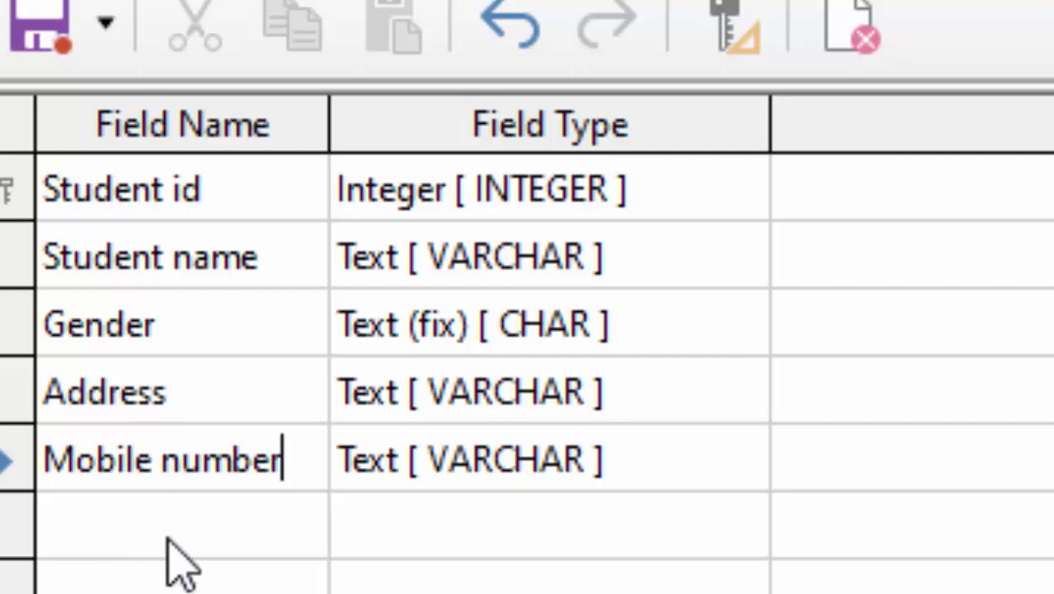
{"action": "left_click", "coordinate": [80, 498]}
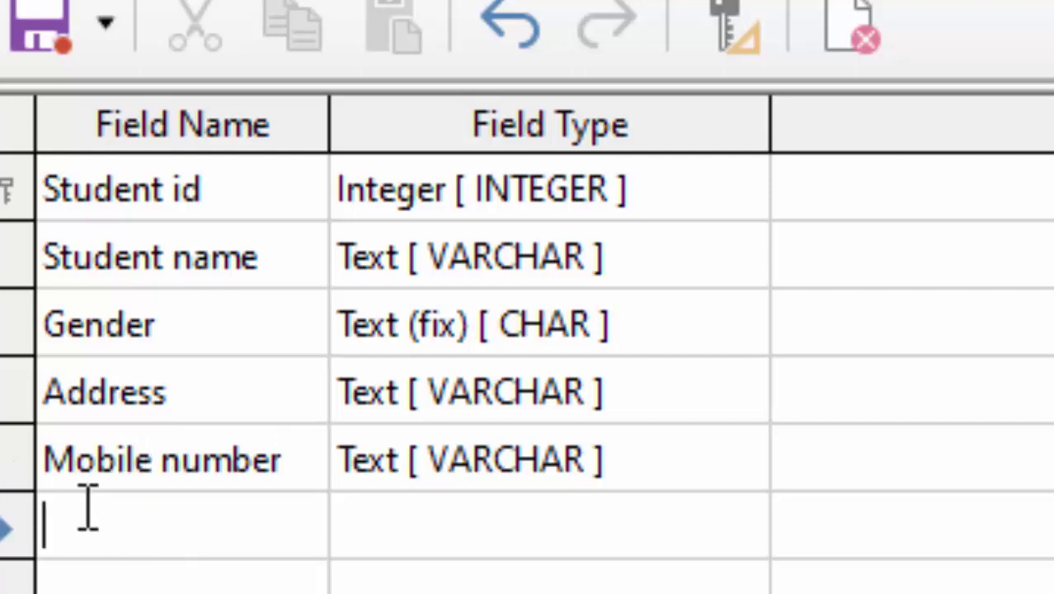
Add City and State as Text [VARCHAR] fields, then select the Address row.
{"action": "type", "text": "Ci"}
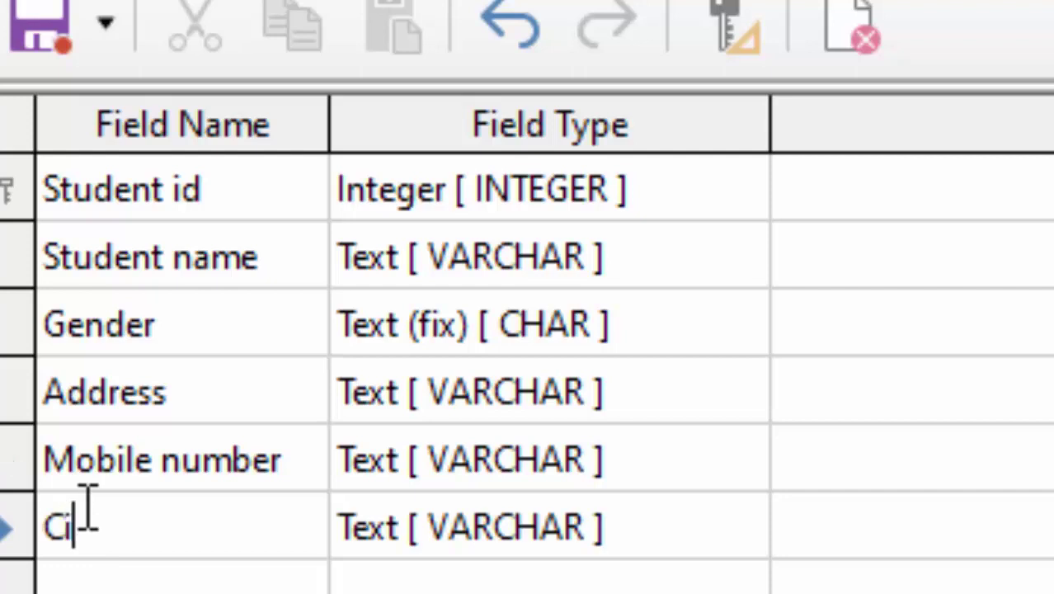
{"action": "type", "text": "ty"}
{"action": "key", "text": "Tab"}
{"action": "key", "text": "Tab"}
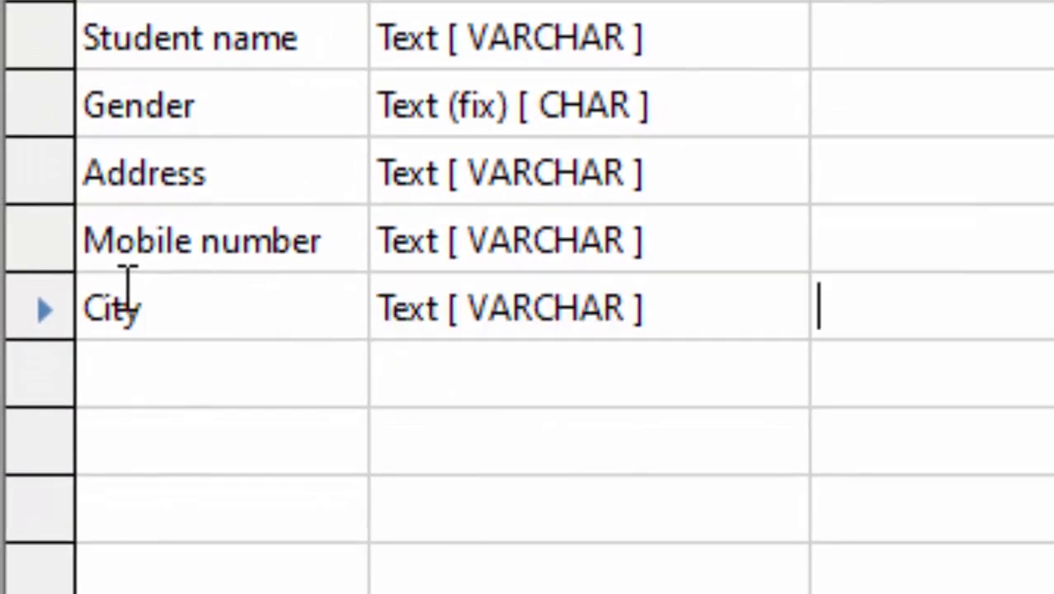
{"action": "key", "text": "Tab"}
{"action": "type", "text": "S"}
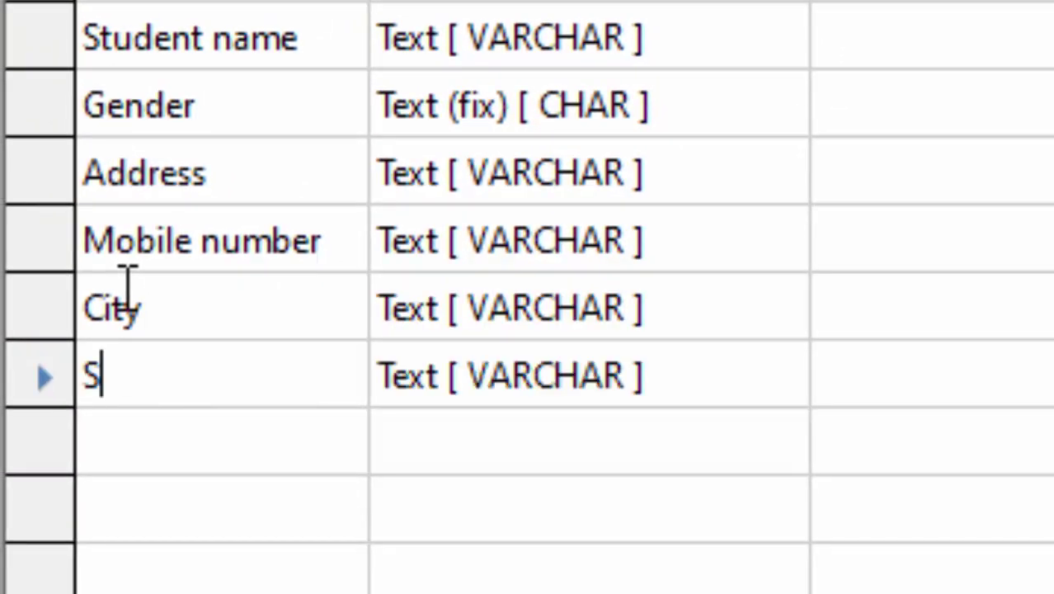
{"action": "type", "text": "tate"}
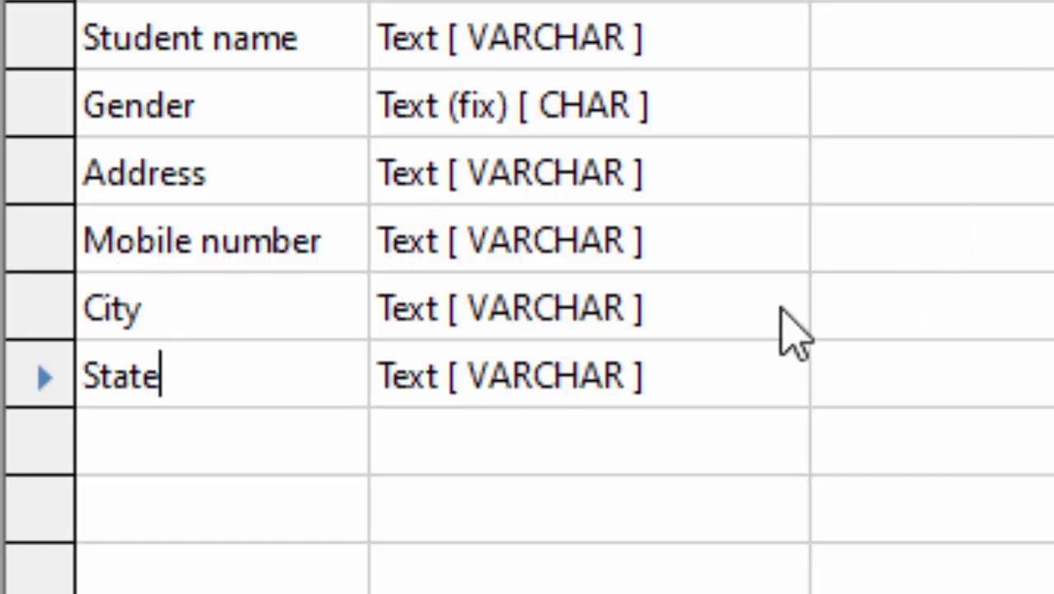
{"action": "left_click", "coordinate": [682, 188]}
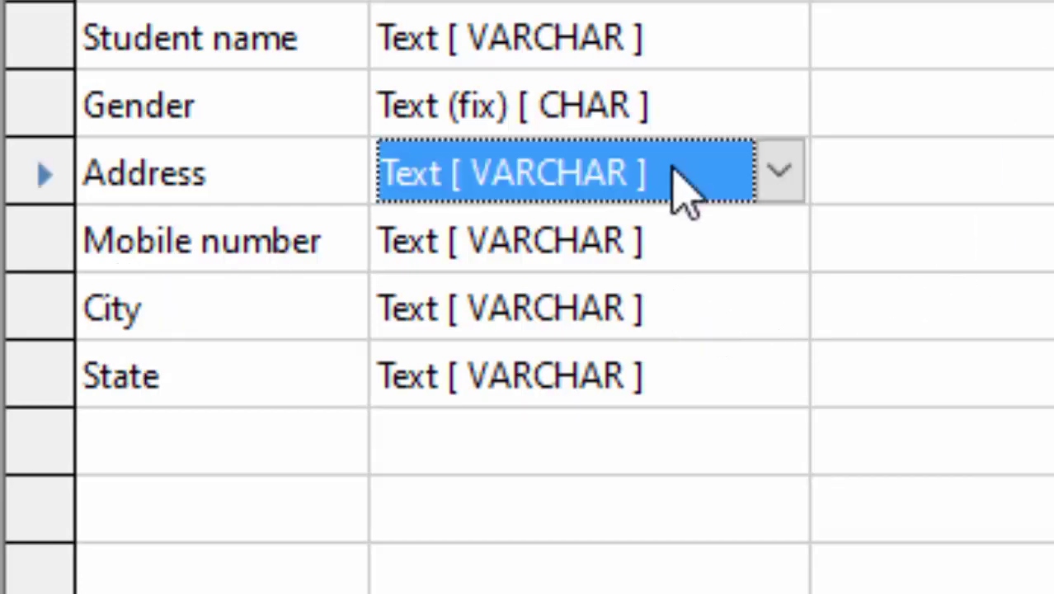
{"action": "left_click", "coordinate": [301, 169]}
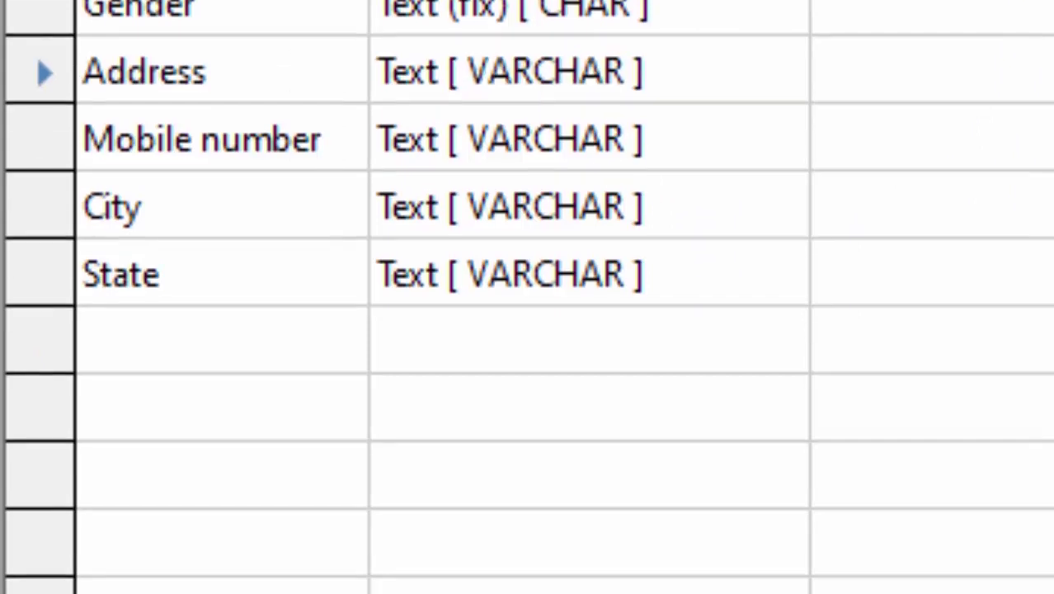
Make the Address field required and reduce its maximum length from 100 to 50.
{"action": "left_click", "coordinate": [724, 396]}
{"action": "key", "text": "BackSpace"}
{"action": "key", "text": "BackSpace"}
{"action": "key", "text": "BackSpace"}
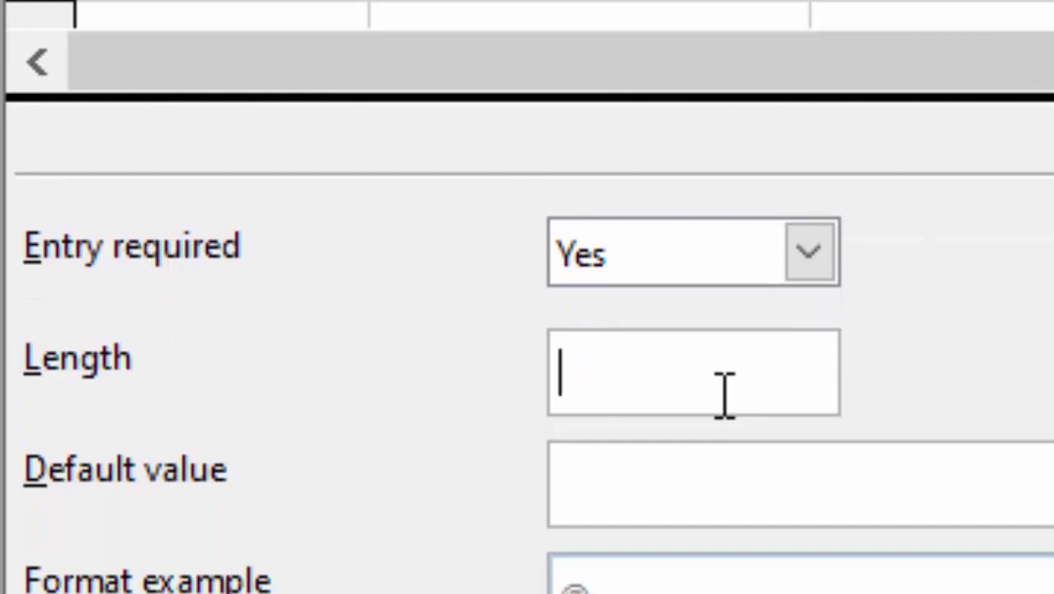
{"action": "type", "text": "5"}
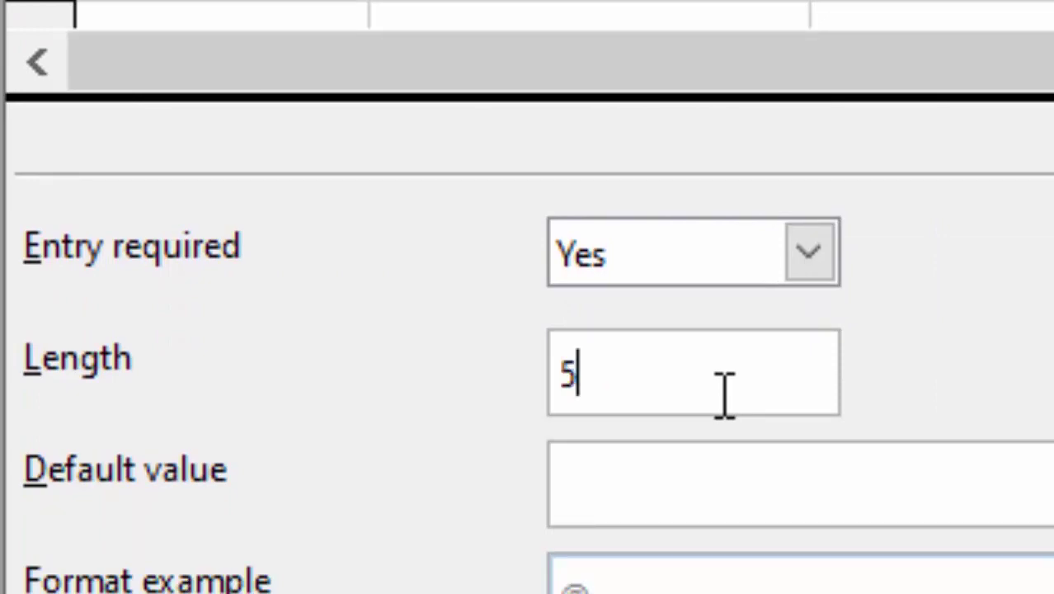
{"action": "key", "text": "BackSpace"}
{"action": "type", "text": "5"}
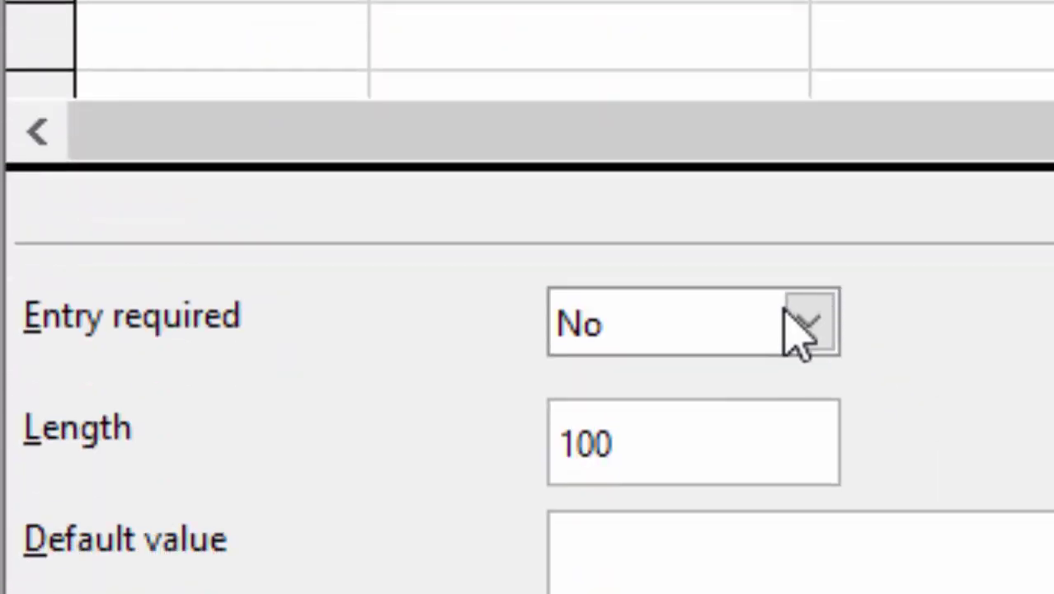
{"action": "left_click", "coordinate": [809, 330]}
{"action": "left_click", "coordinate": [759, 384]}
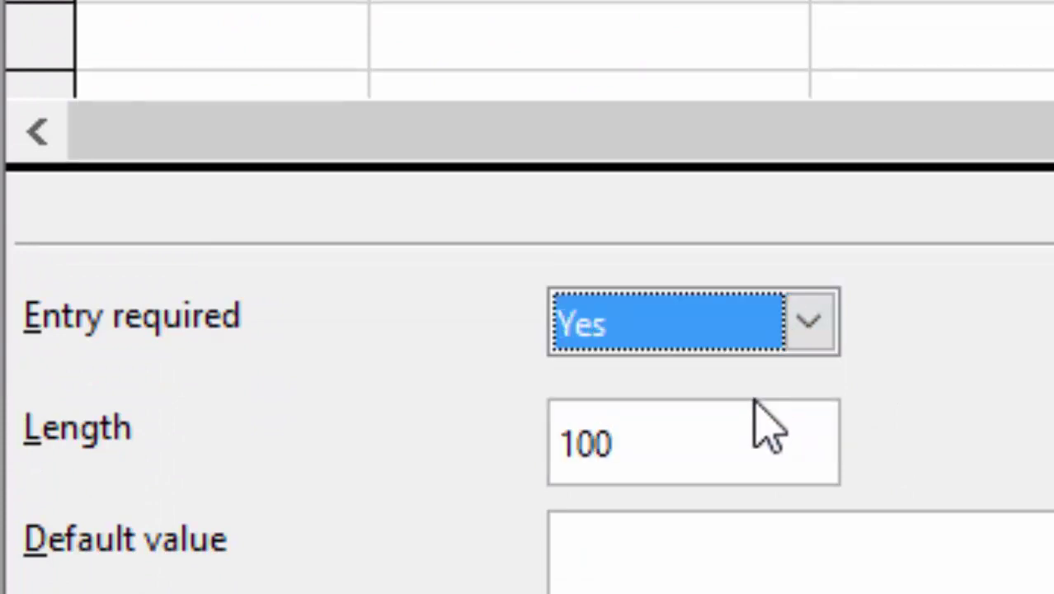
{"action": "left_click", "coordinate": [709, 474]}
{"action": "key", "text": "BackSpace"}
{"action": "key", "text": "BackSpace"}
{"action": "key", "text": "BackSpace"}
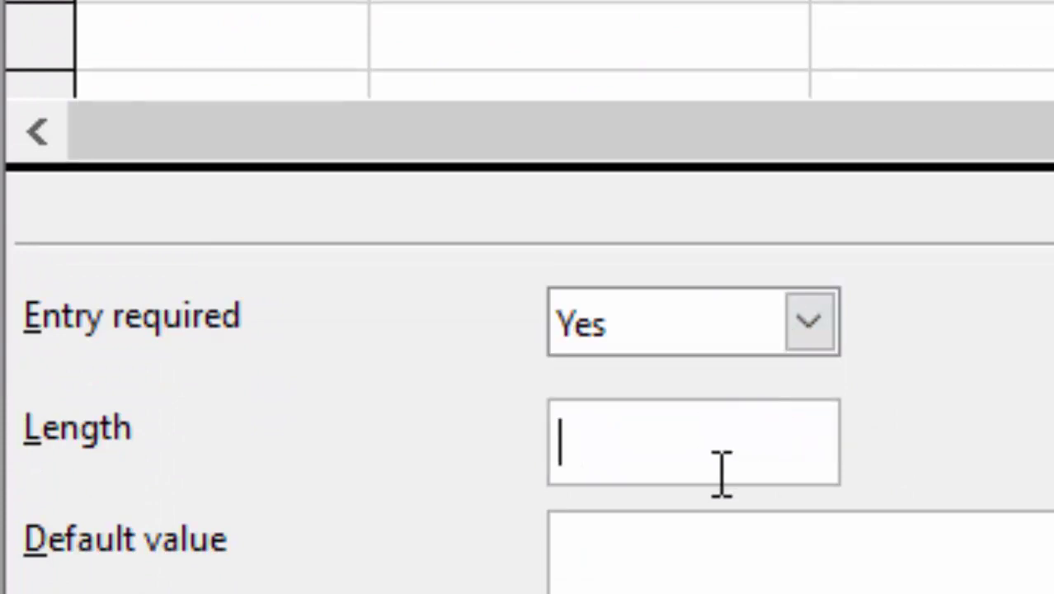
{"action": "type", "text": "50"}
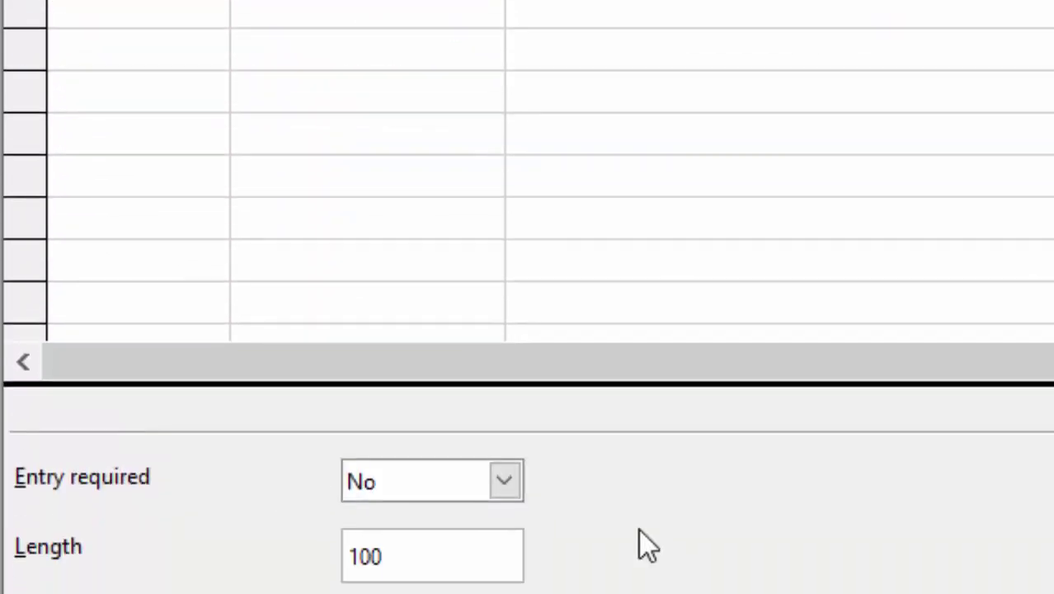
Set the City field's Entry required to Yes and its length to 50.
{"action": "left_click", "coordinate": [505, 313]}
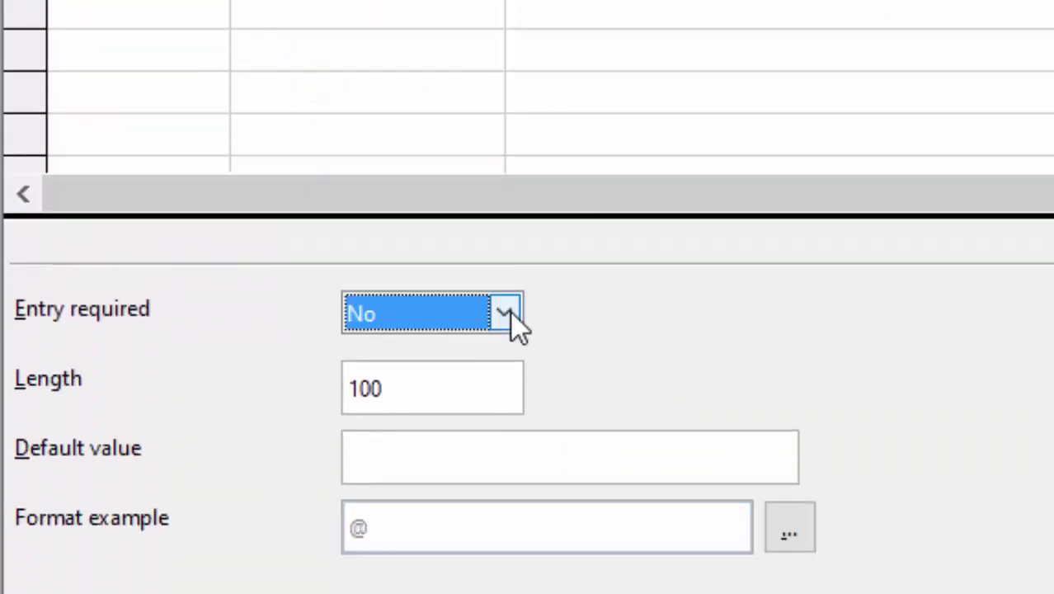
{"action": "left_click", "coordinate": [445, 350]}
{"action": "left_click", "coordinate": [433, 393]}
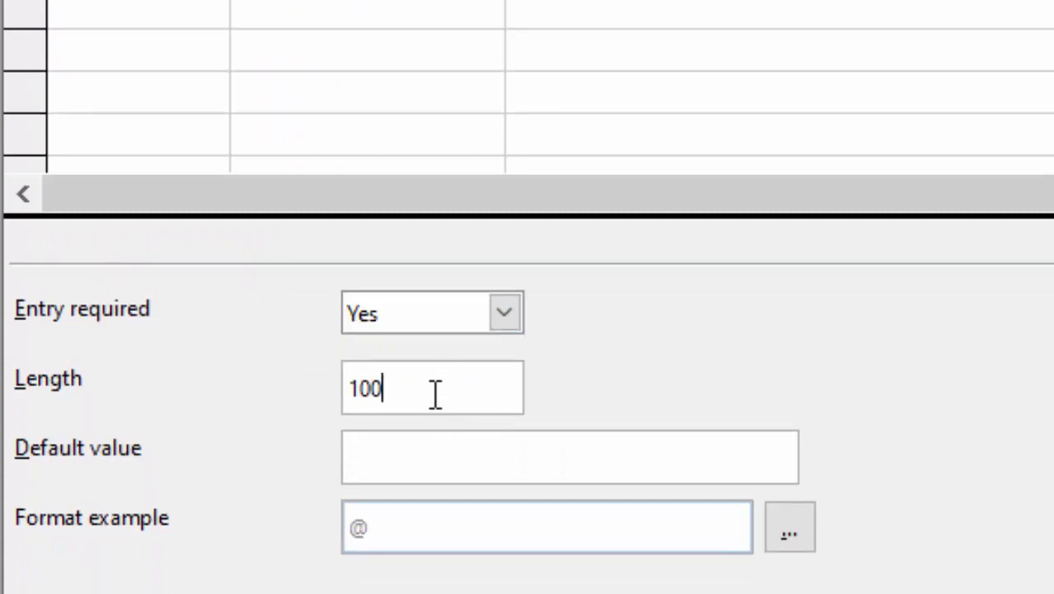
{"action": "key", "text": "BackSpace"}
{"action": "key", "text": "BackSpace"}
{"action": "key", "text": "BackSpace"}
{"action": "type", "text": "5"}
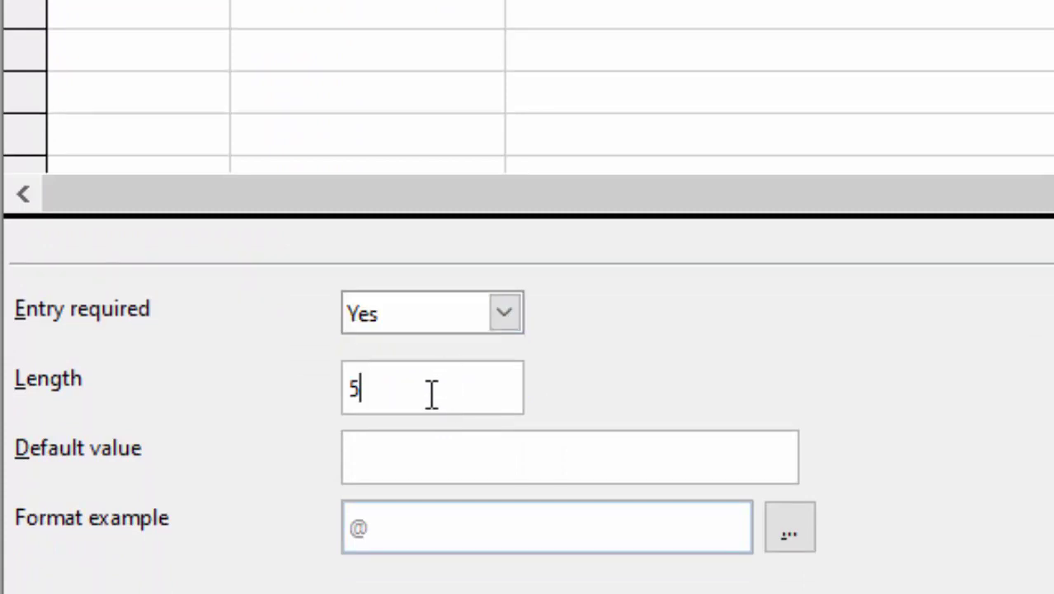
{"action": "type", "text": "0"}
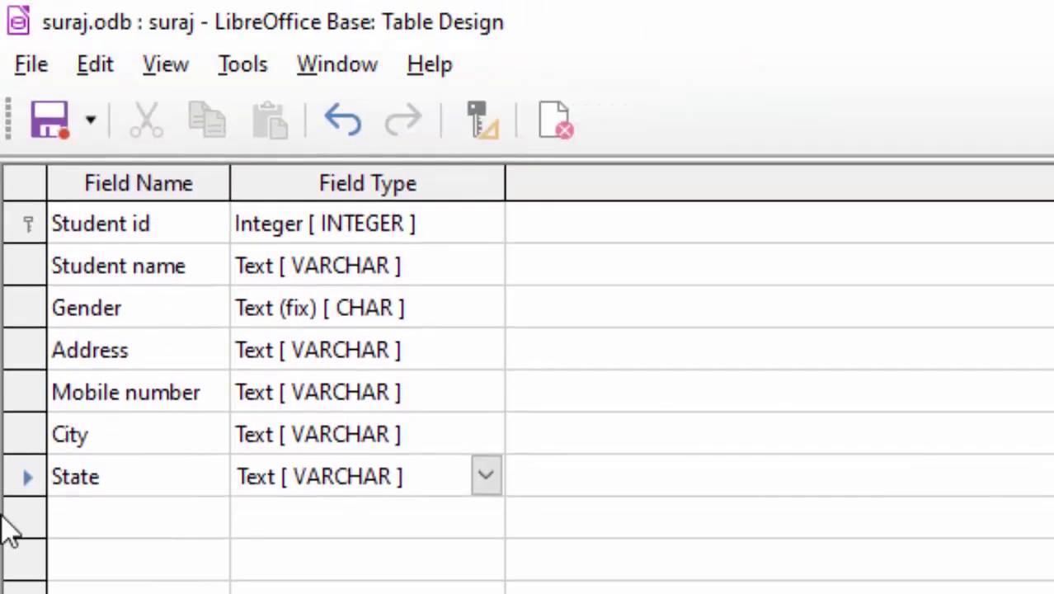
Save the suraj design, close Table Design without re-saving, and open the suraj table in Data View.
{"action": "left_click", "coordinate": [49, 120]}
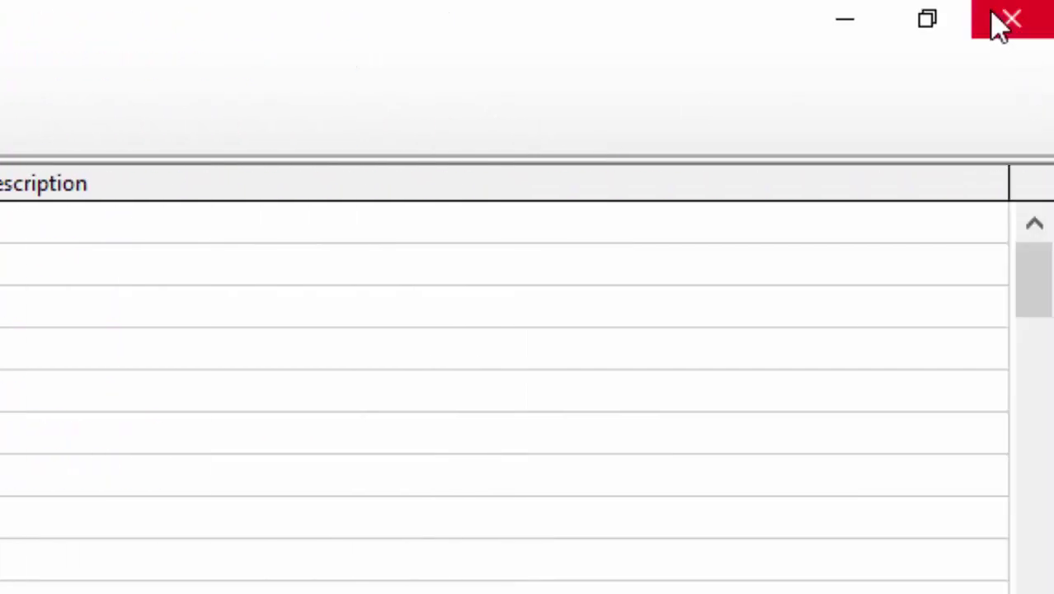
{"action": "left_click", "coordinate": [1000, 25]}
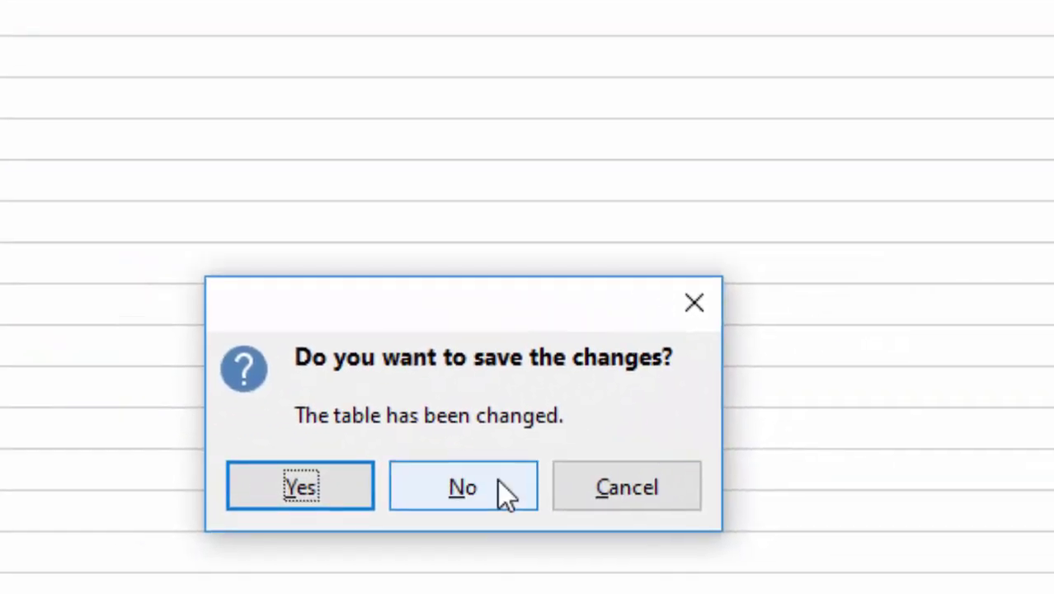
{"action": "left_click", "coordinate": [356, 462]}
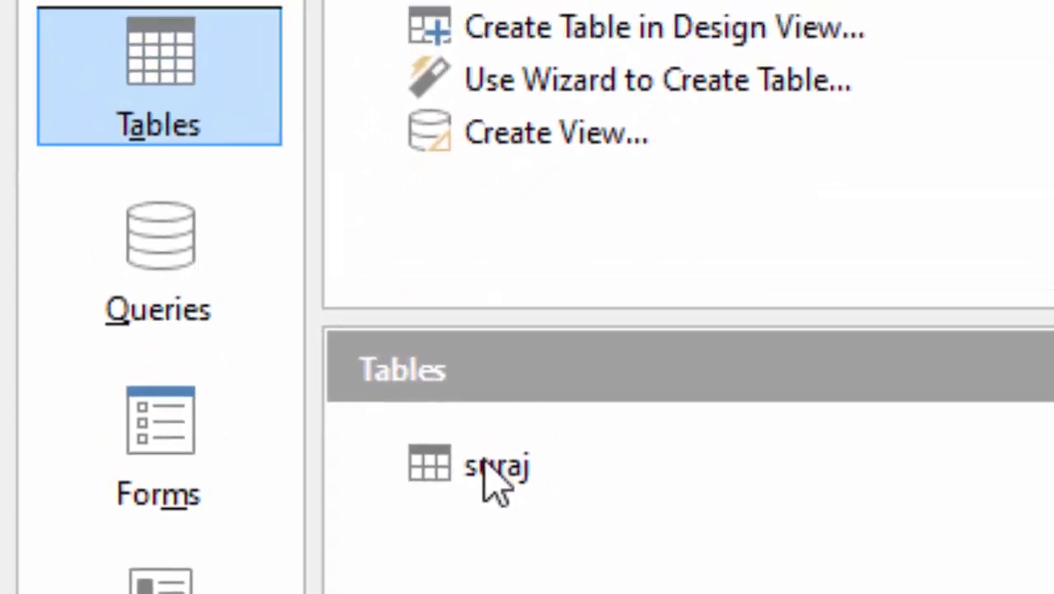
{"action": "double_click", "coordinate": [512, 450]}
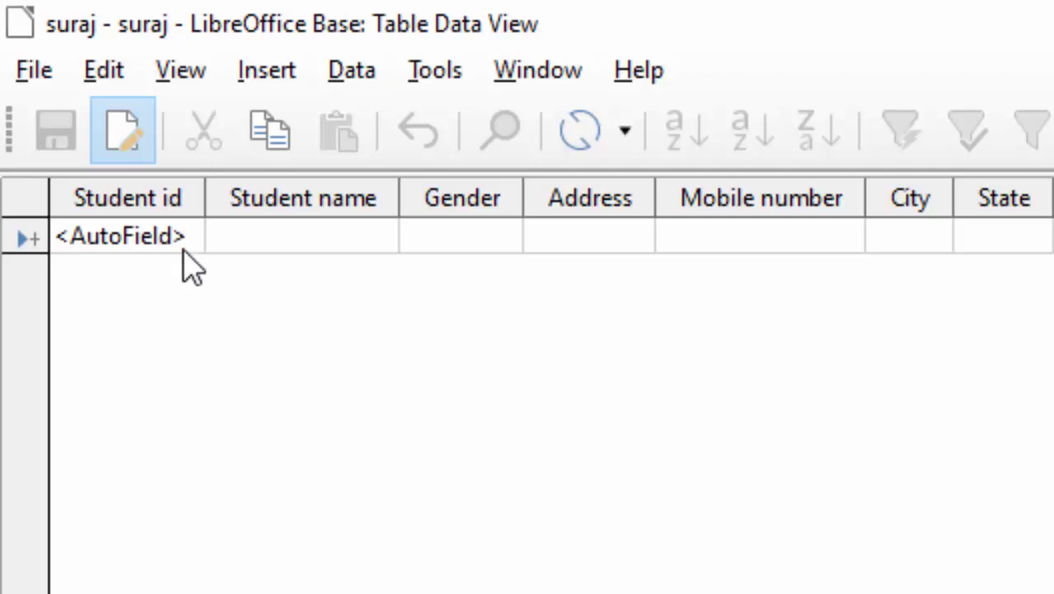
Enter the first student's name, gender Male, address, mobile number, city and state.
{"action": "left_click", "coordinate": [249, 240]}
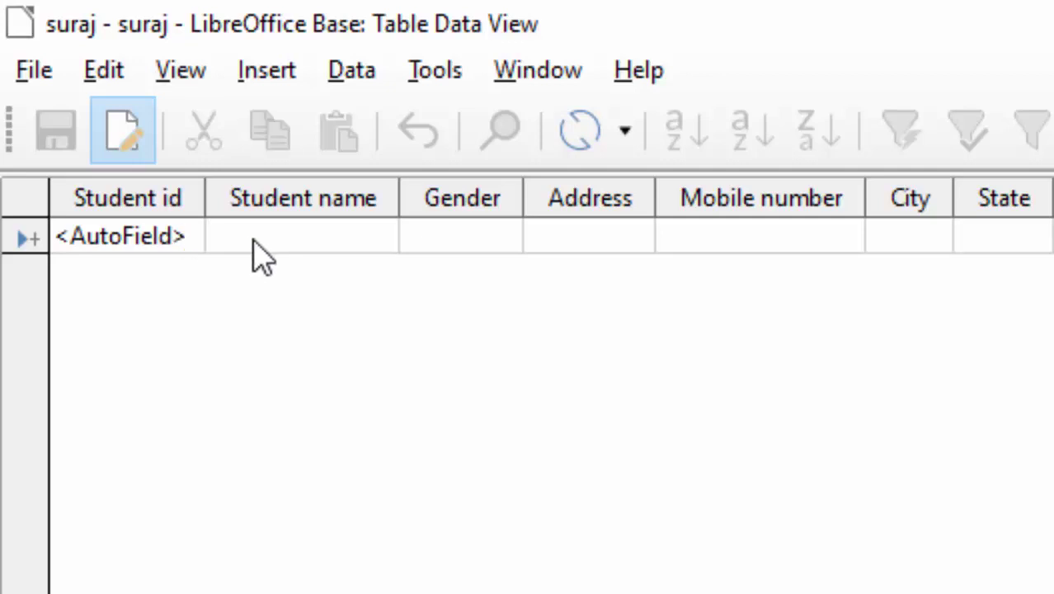
{"action": "type", "text": "R"}
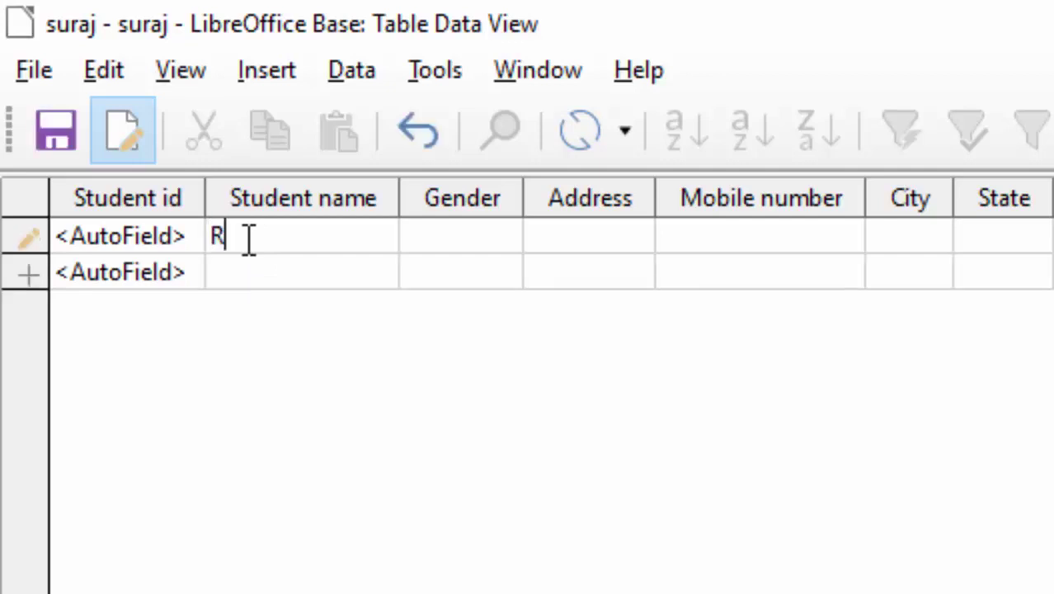
{"action": "type", "text": "am"}
{"action": "key", "text": "Tab"}
{"action": "type", "text": "Ma"}
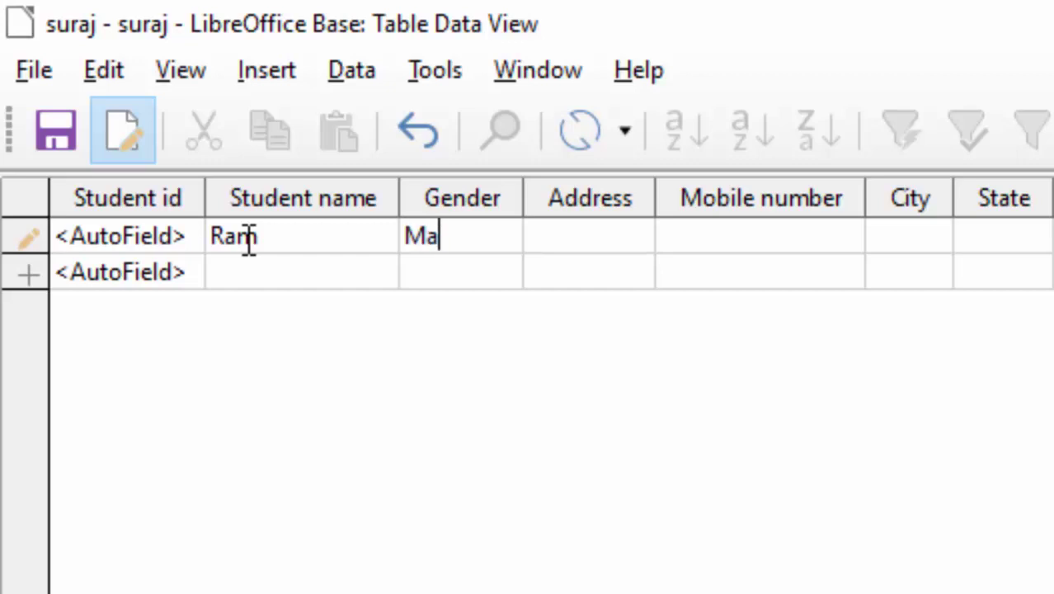
{"action": "type", "text": "le"}
{"action": "key", "text": "Tab"}
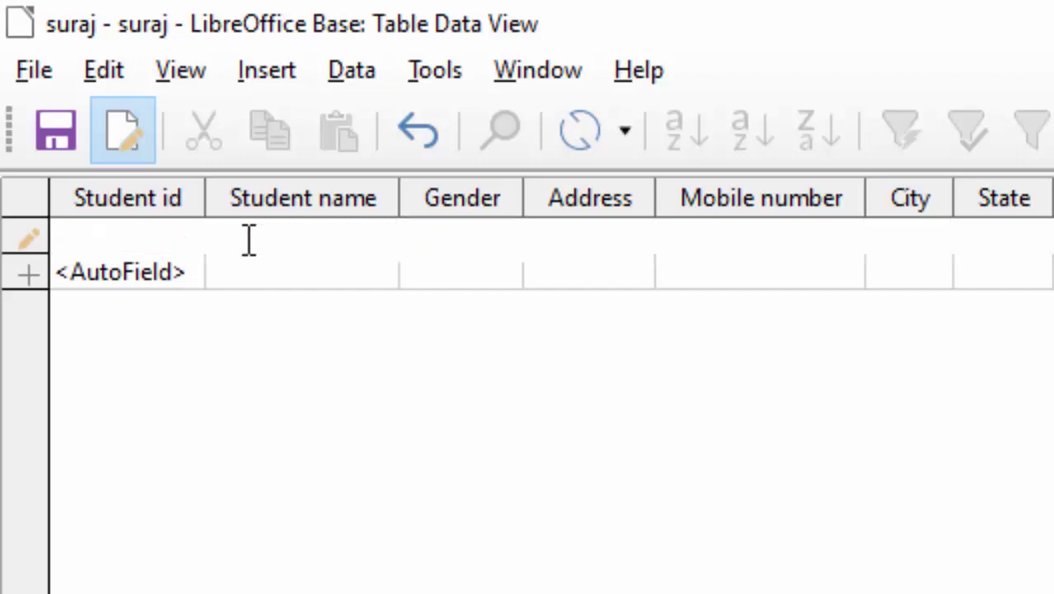
{"action": "type", "text": "N"}
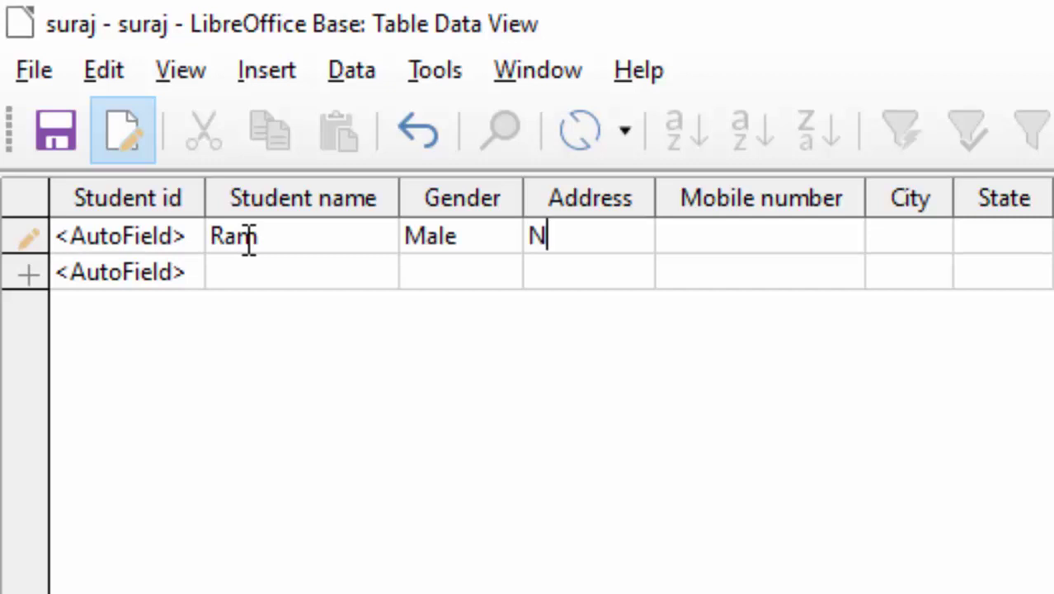
{"action": "type", "text": "ew co"}
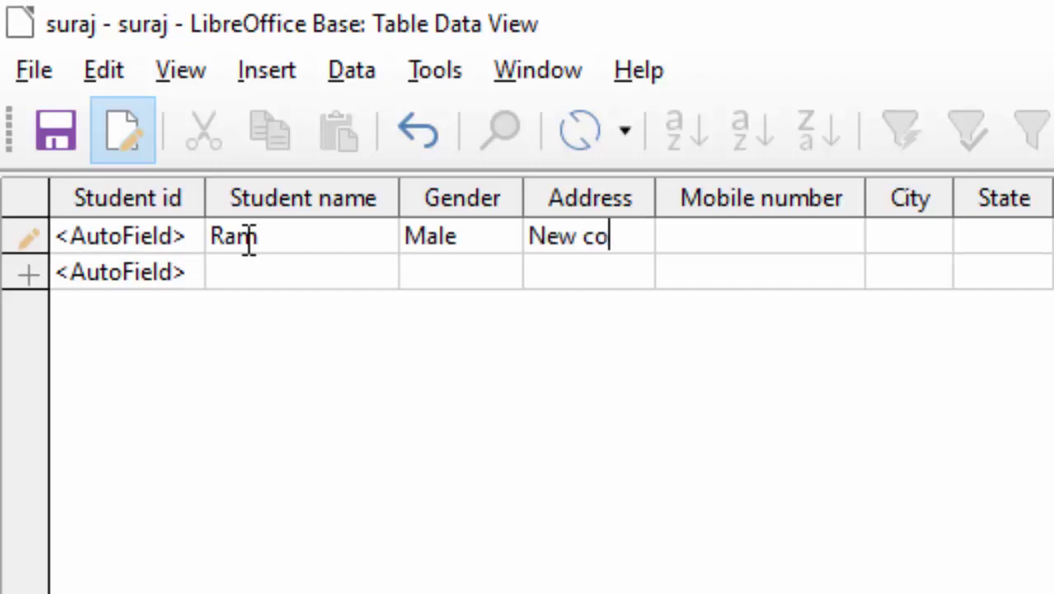
{"action": "type", "text": "o"}
{"action": "key", "text": "BackSpace"}
{"action": "type", "text": "lony"}
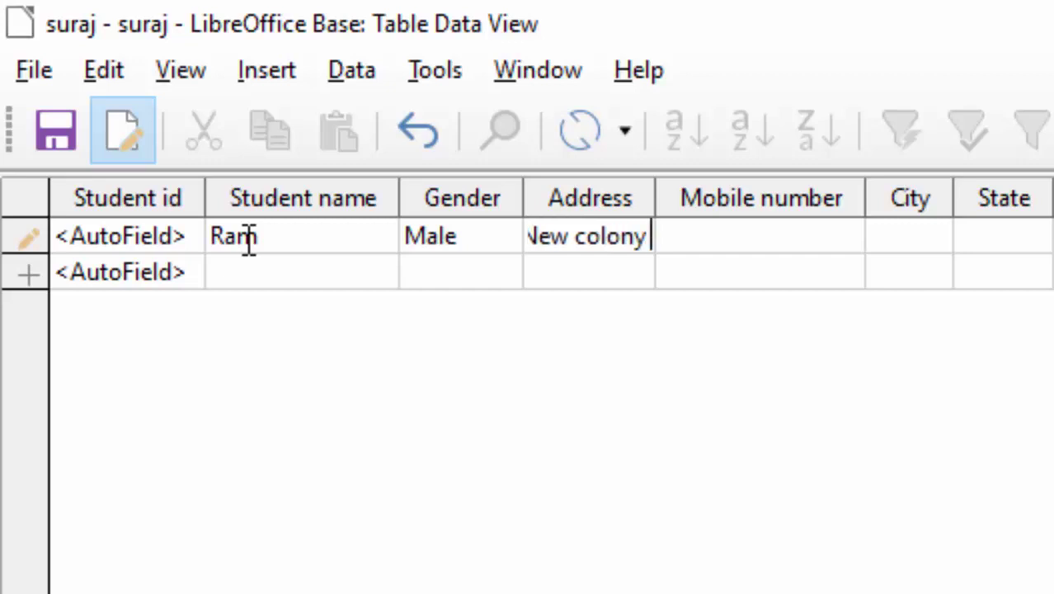
{"action": "type", "text": " Deor"}
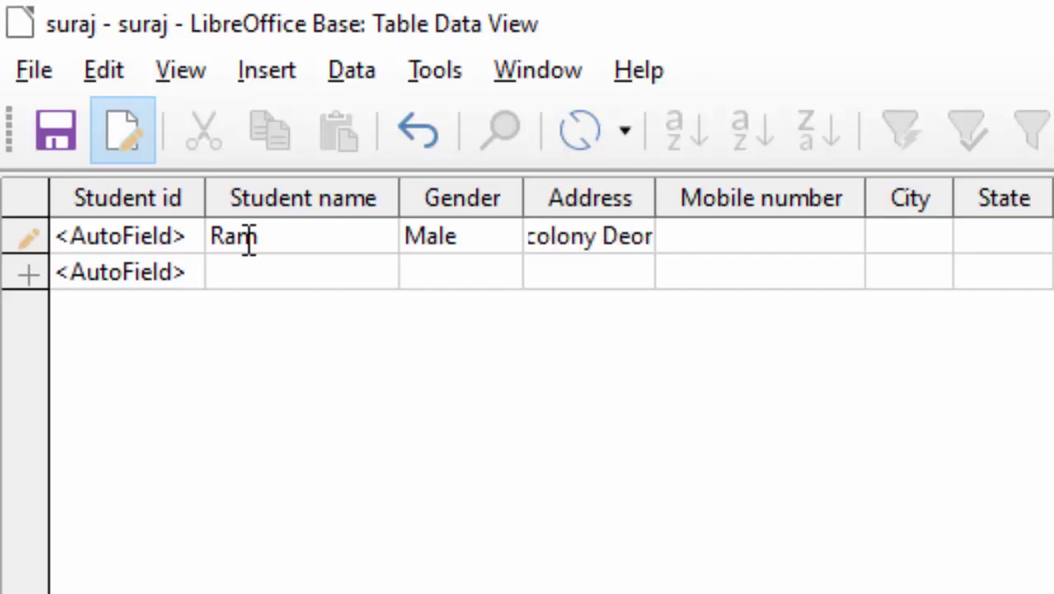
{"action": "type", "text": "i"}
{"action": "key", "text": "Tab"}
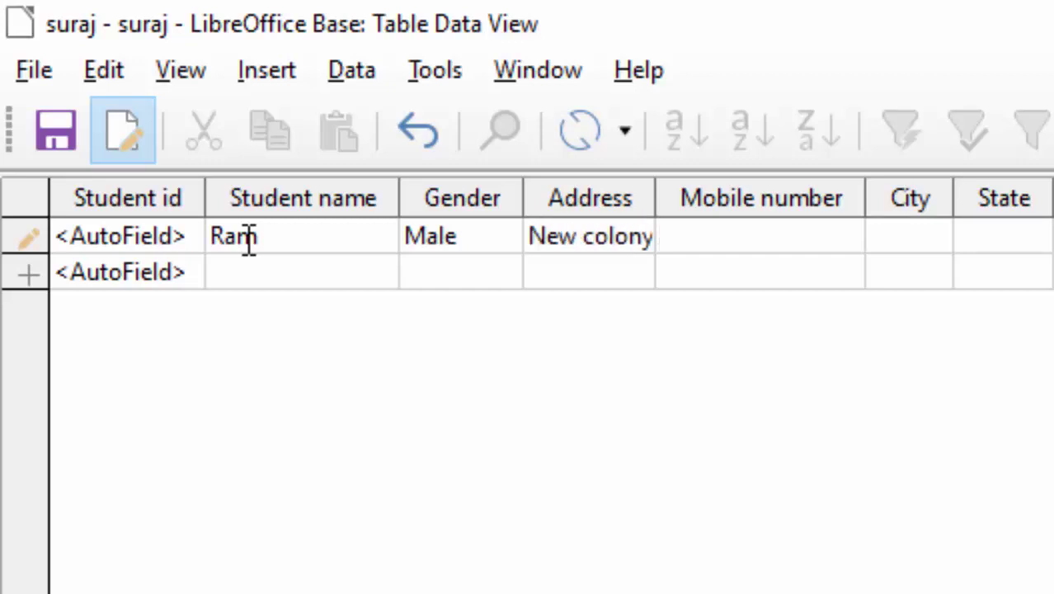
{"action": "type", "text": "5688686"}
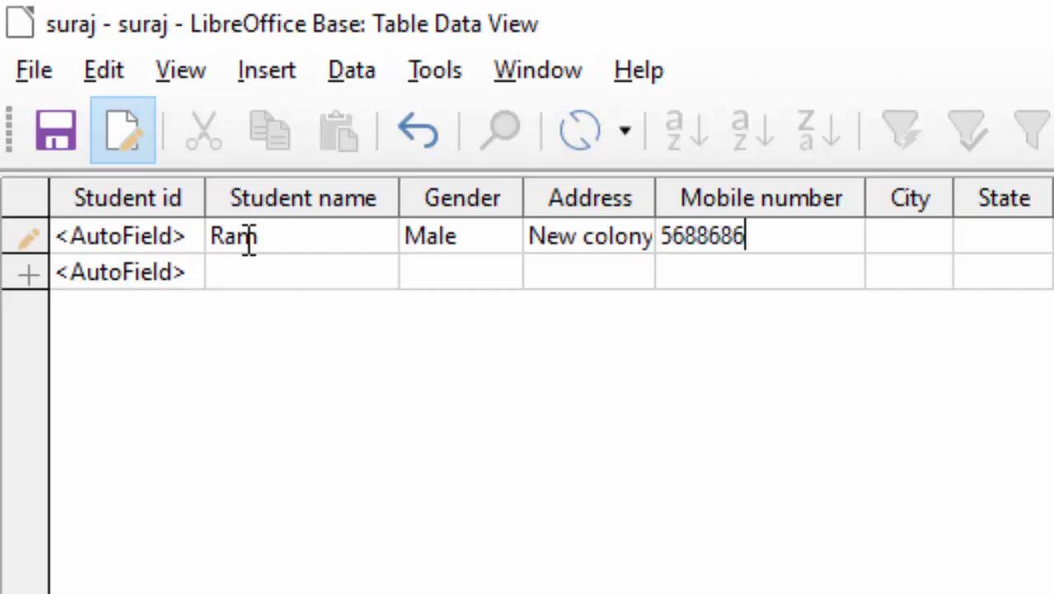
{"action": "type", "text": "678678"}
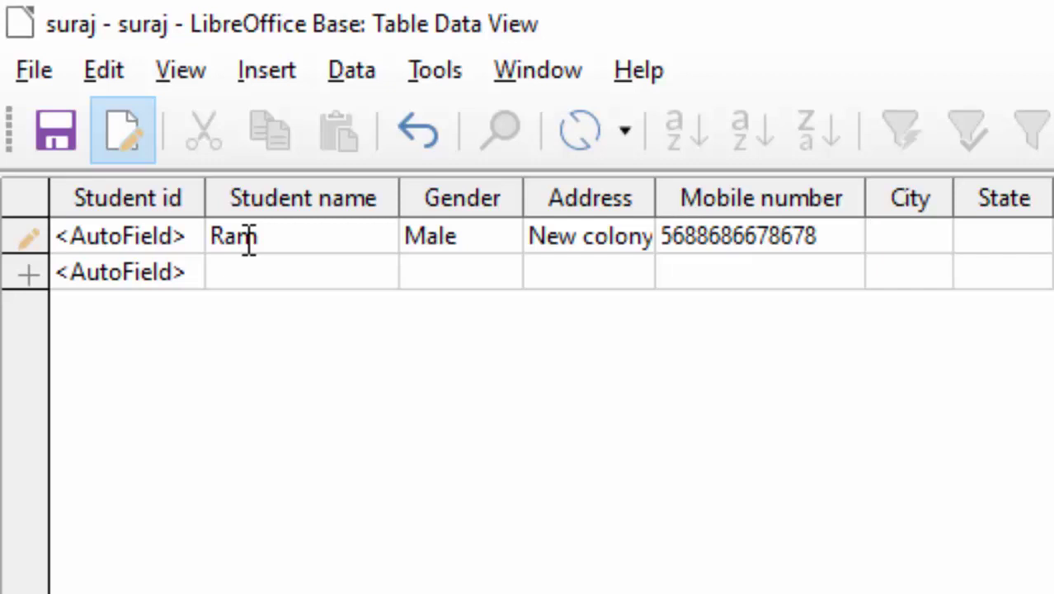
{"action": "type", "text": "De"}
{"action": "type", "text": "or"}
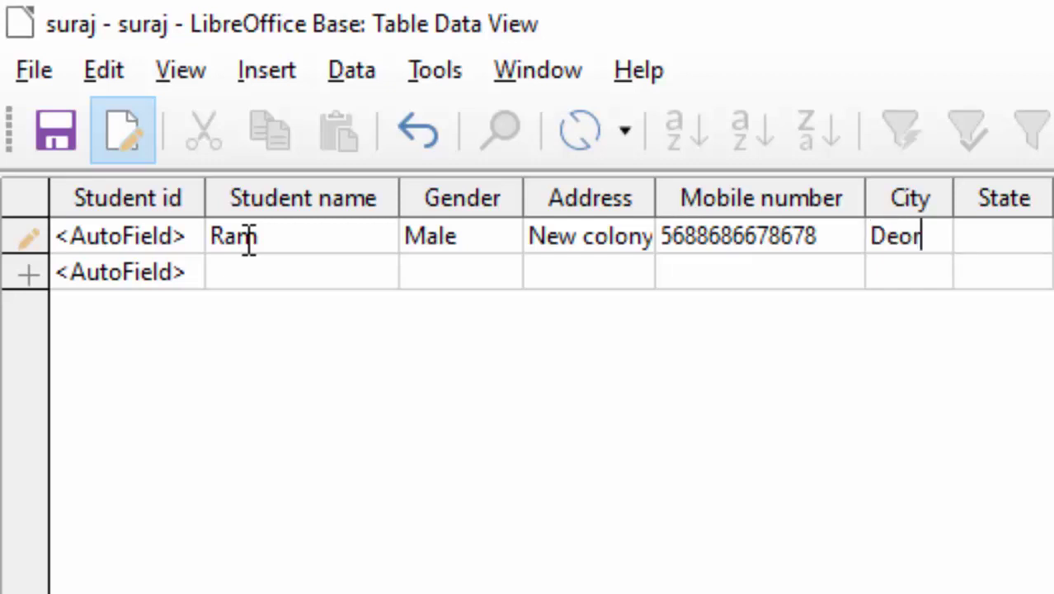
{"action": "type", "text": "ia"}
{"action": "type", "text": "UP"}
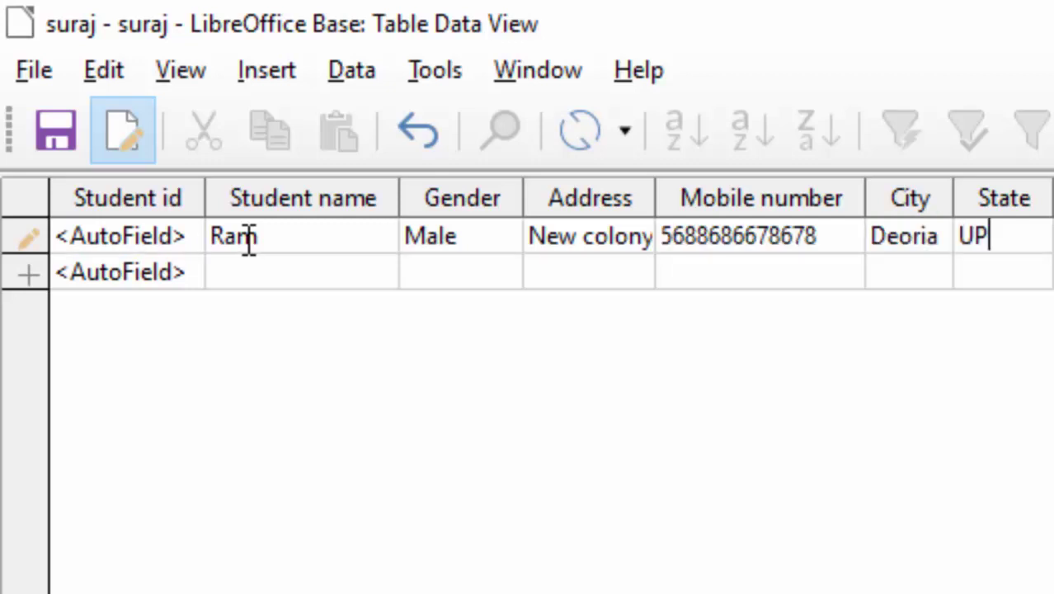
Save the first record, then change its Student id from 0 to 1 and save again.
{"action": "left_click", "coordinate": [286, 281]}
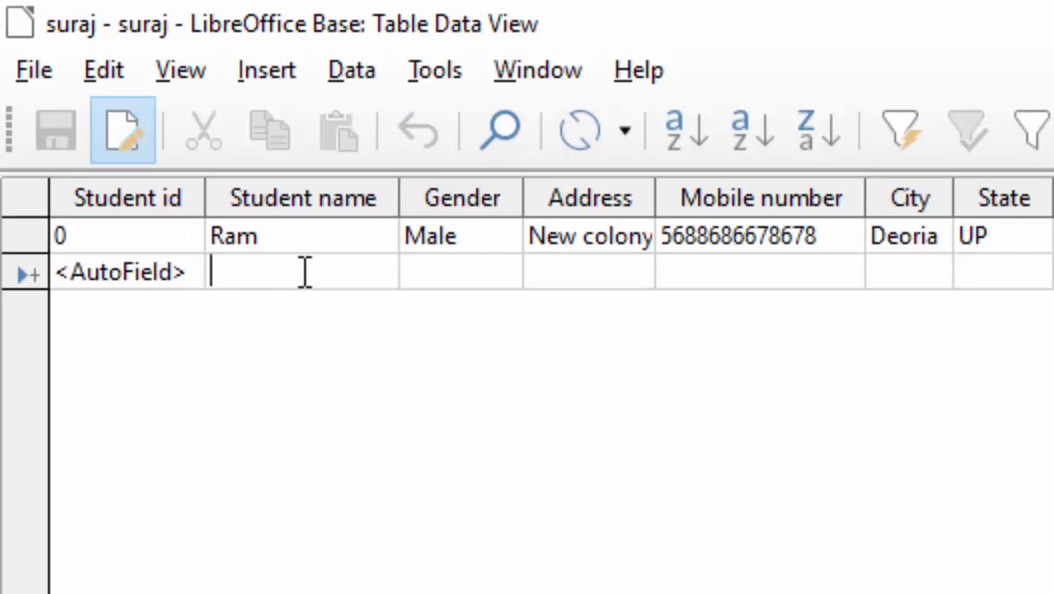
{"action": "left_click", "coordinate": [132, 235]}
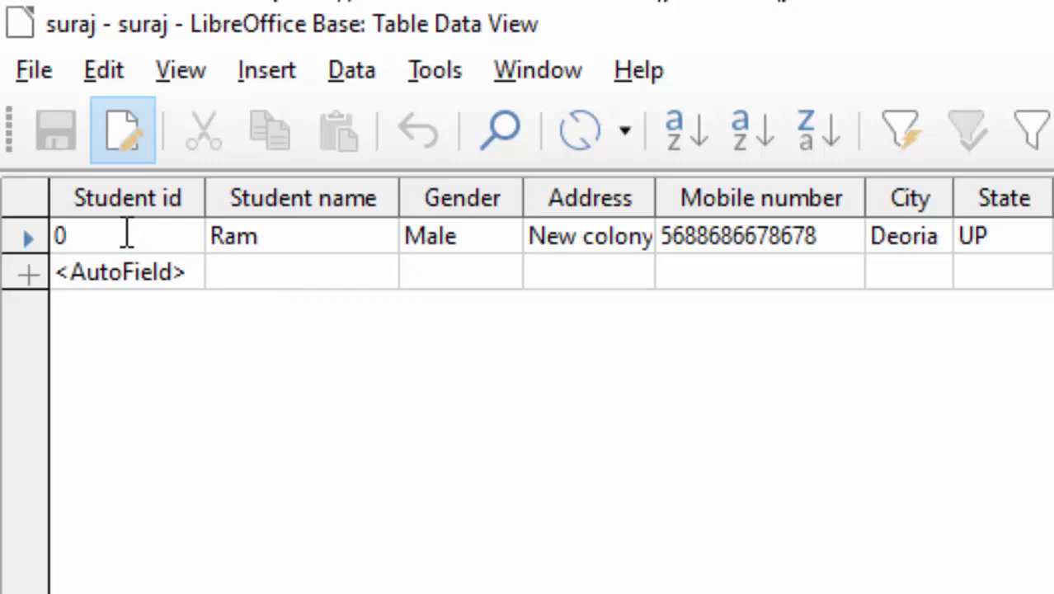
{"action": "key", "text": "BackSpace"}
{"action": "type", "text": "1"}
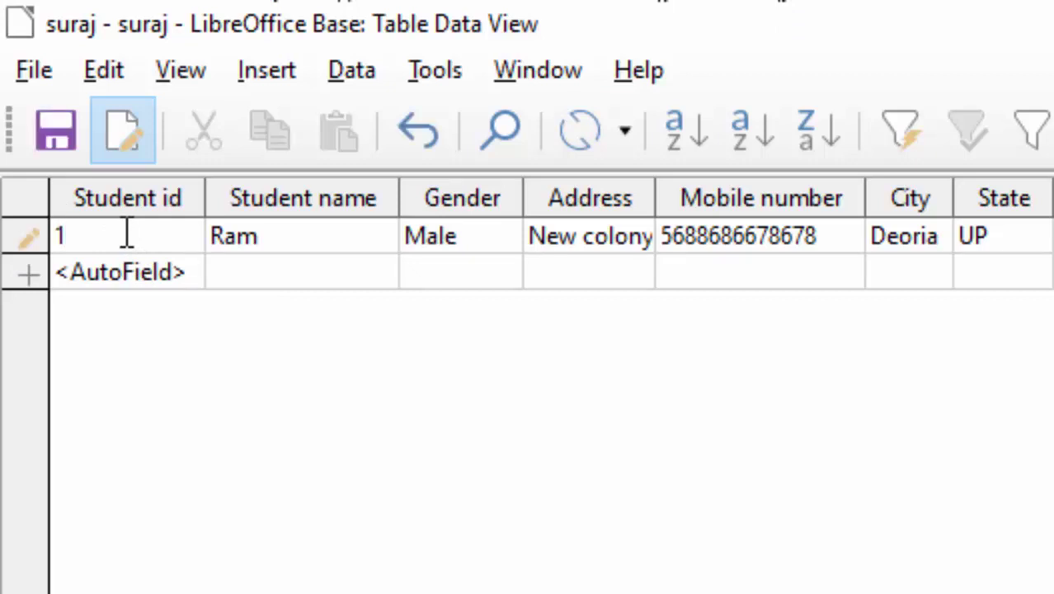
{"action": "left_click", "coordinate": [322, 272]}
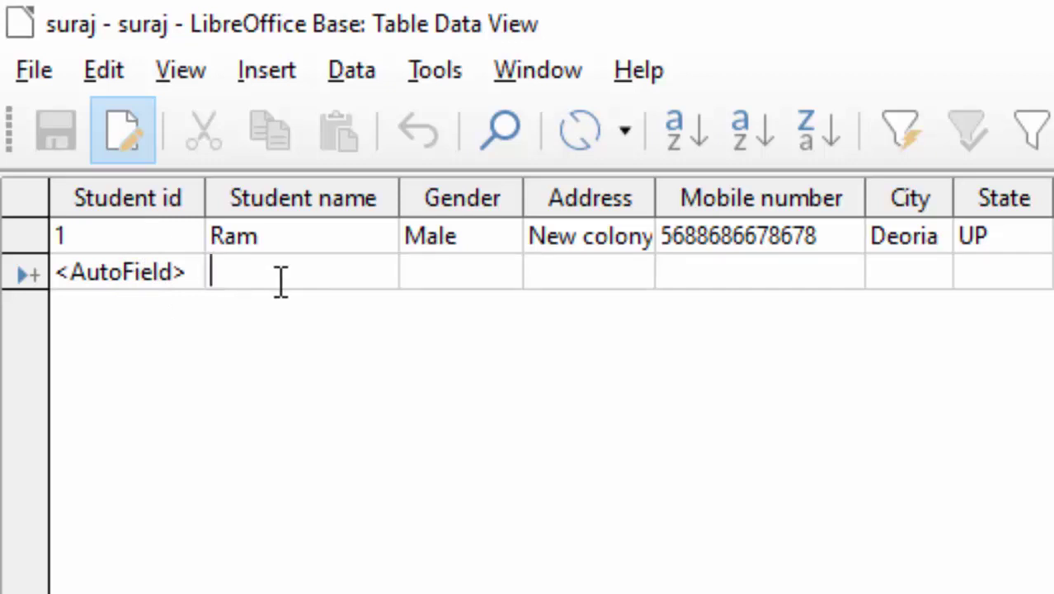
Enter the remaining student rows, giving gender Male, address, mobile and state UP, then save.
{"action": "type", "text": "Ajay"}
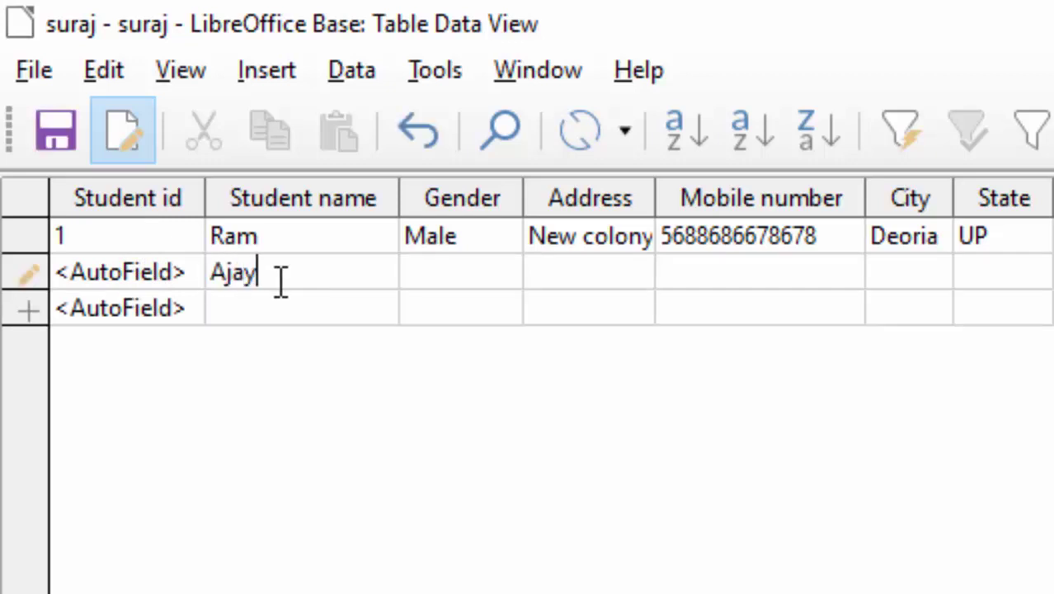
{"action": "key", "text": "Tab"}
{"action": "type", "text": "Mal"}
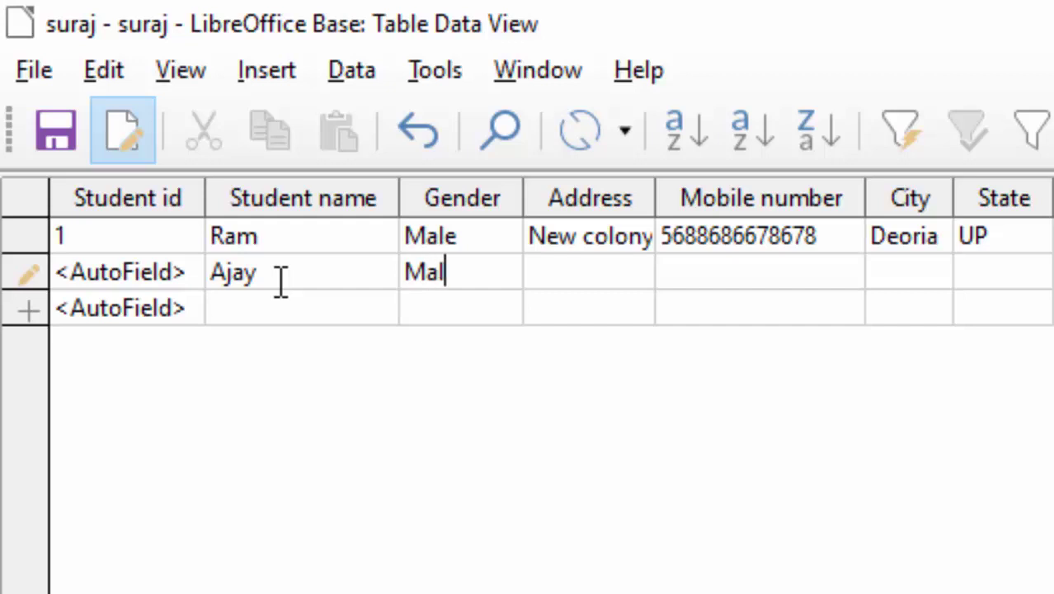
{"action": "type", "text": "e"}
{"action": "type", "text": "rges"}
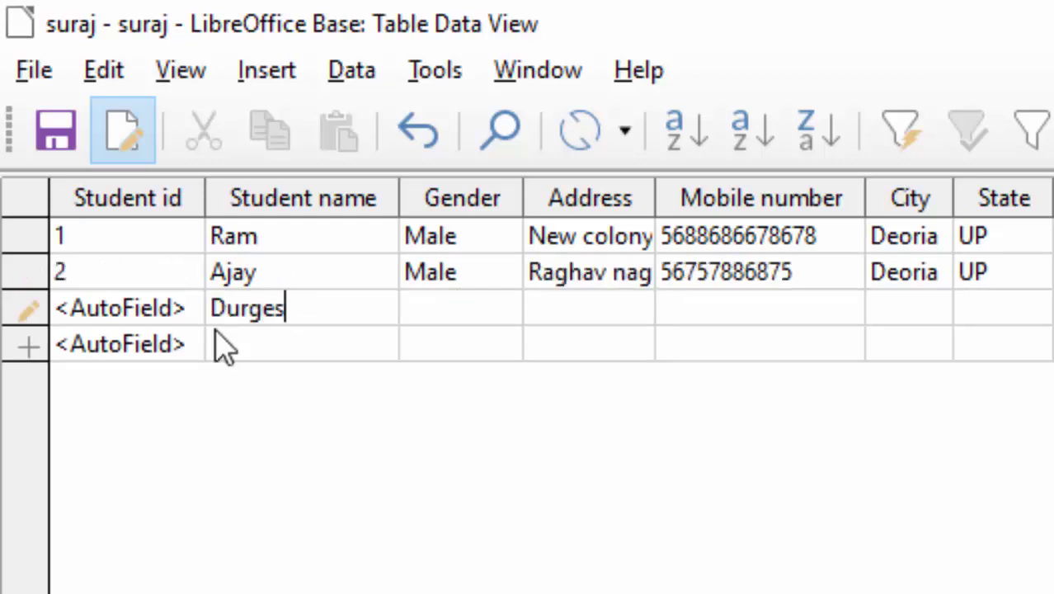
{"action": "type", "text": "h"}
{"action": "key", "text": "Tab"}
{"action": "type", "text": "Mal"}
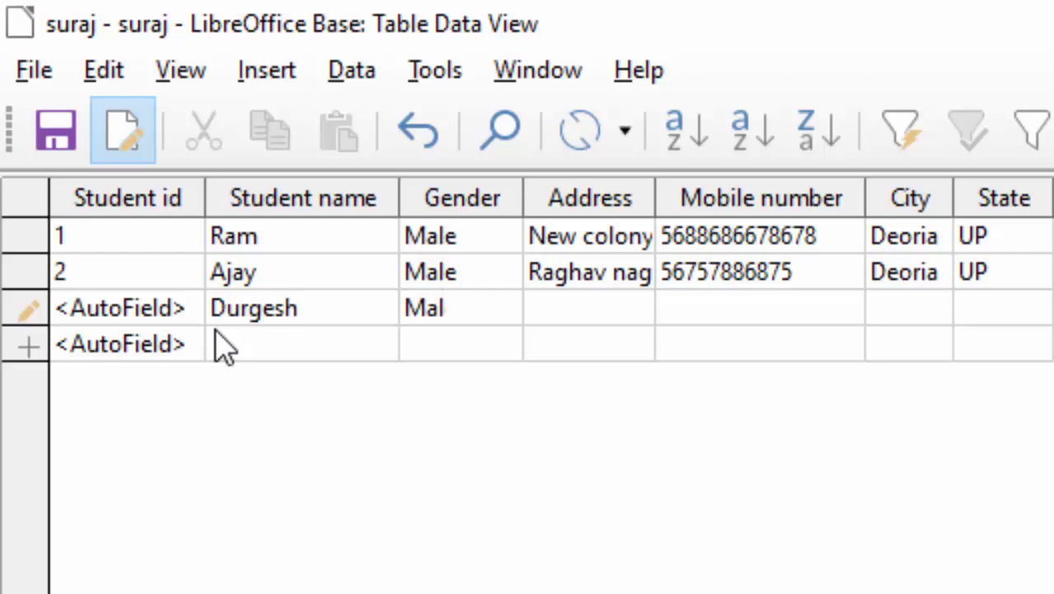
{"action": "type", "text": "e"}
{"action": "type", "text": "Nea"}
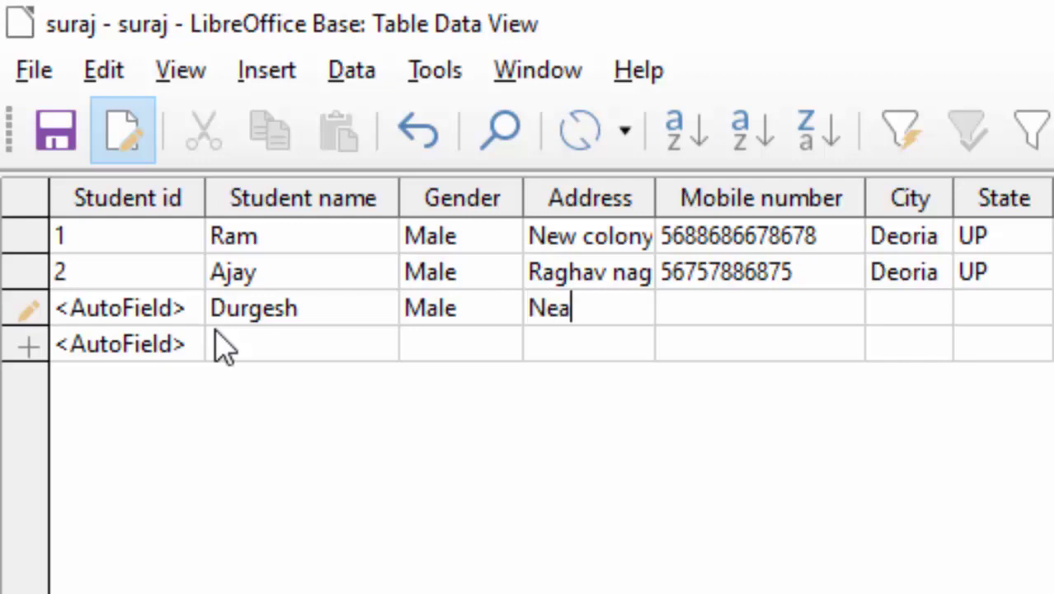
{"action": "type", "text": "r Su"}
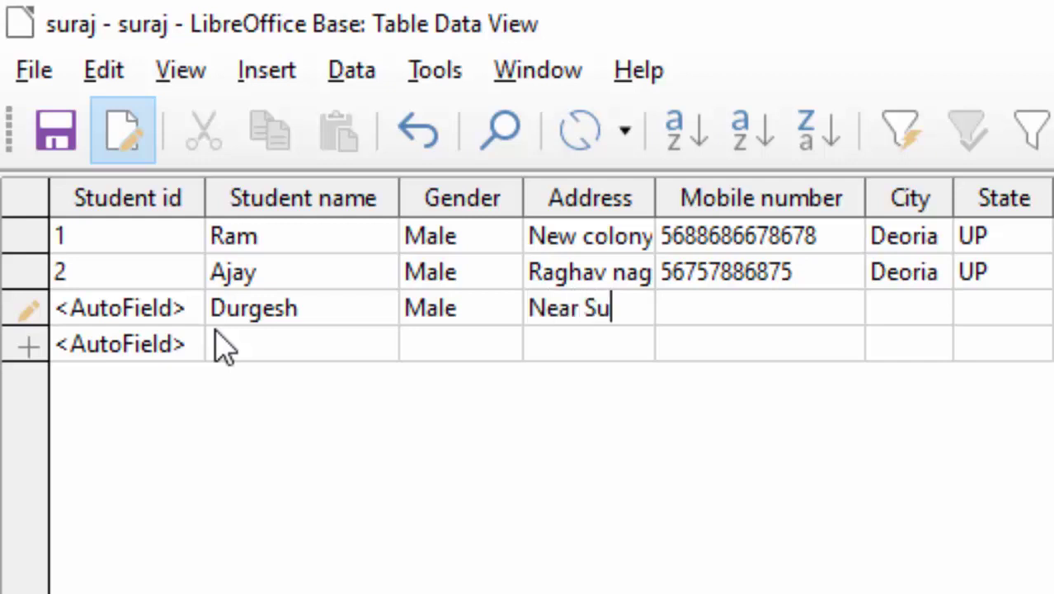
{"action": "type", "text": "bhas"}
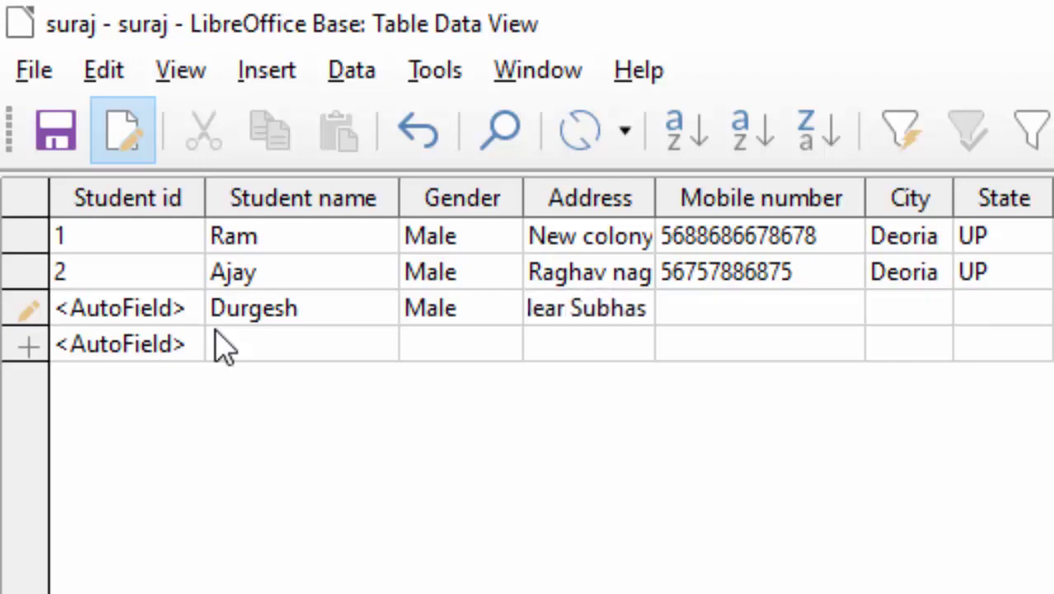
{"action": "type", "text": " Ch"}
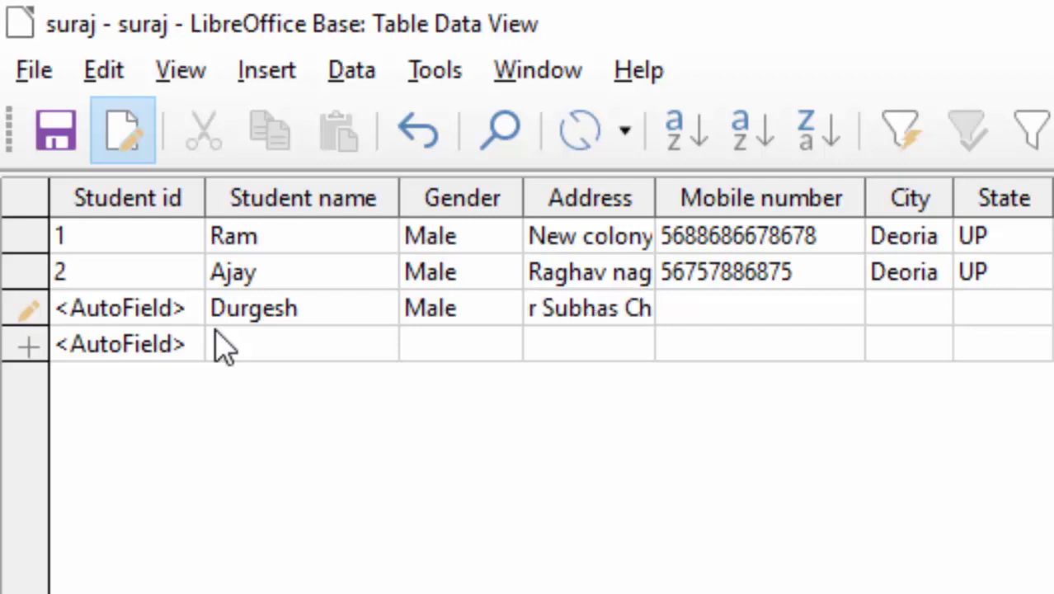
{"action": "type", "text": "auk"}
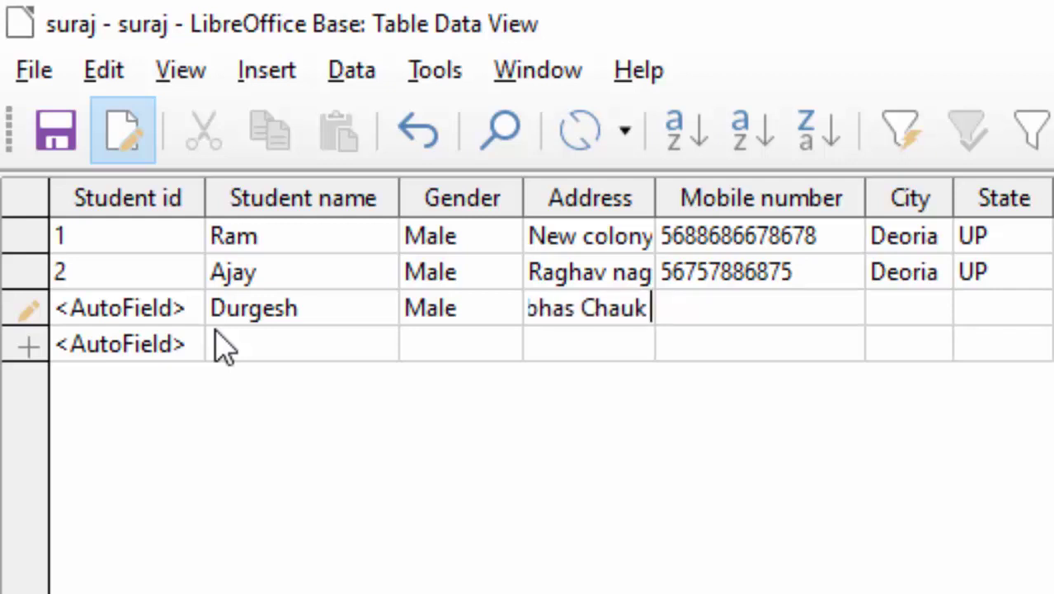
{"action": "type", "text": " Deor"}
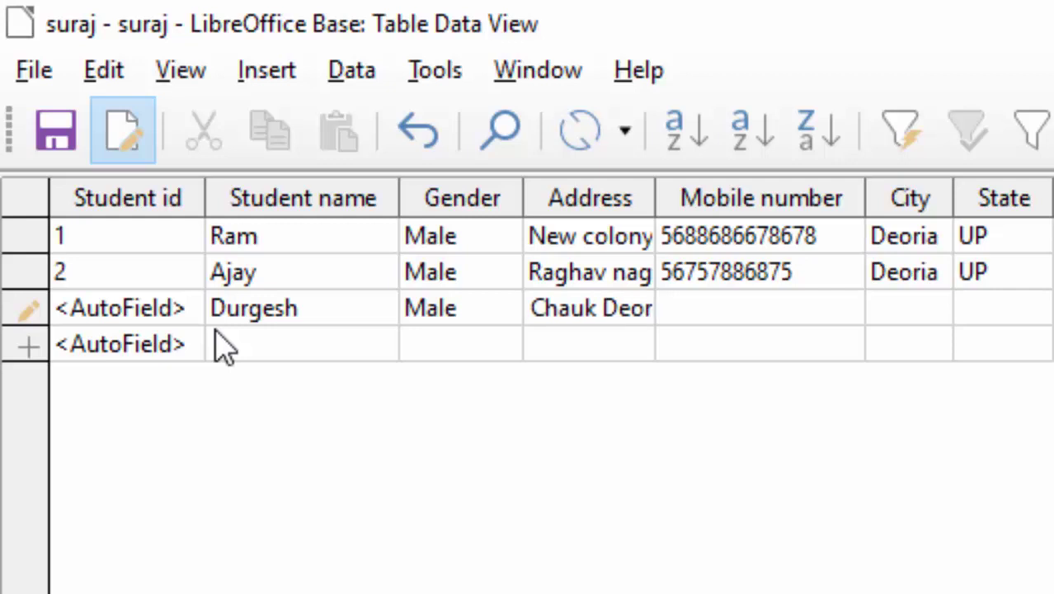
{"action": "type", "text": "i"}
{"action": "key", "text": "Tab"}
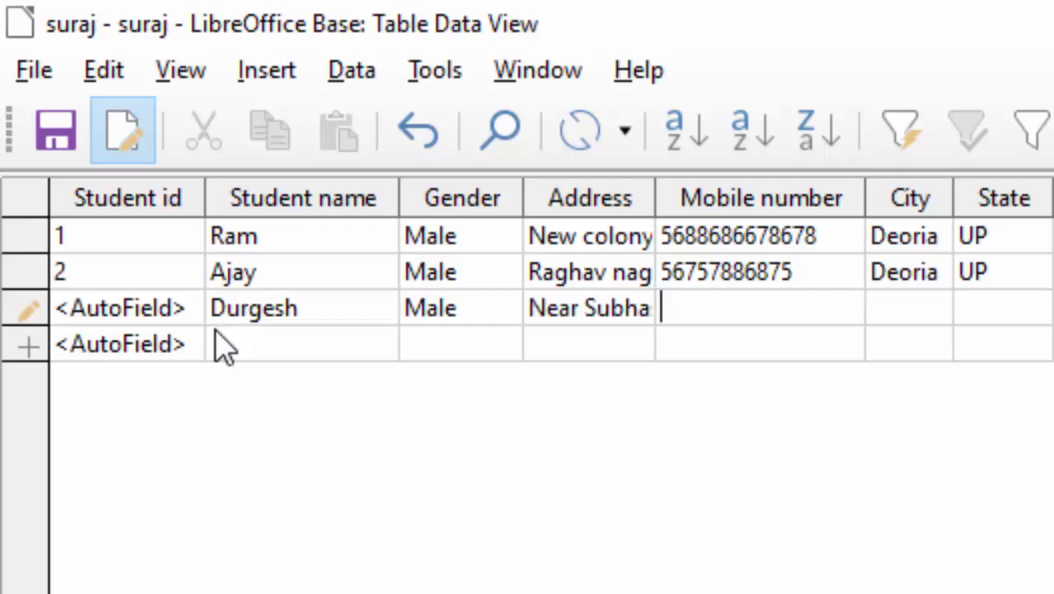
{"action": "type", "text": "56"}
{"action": "type", "text": "o"}
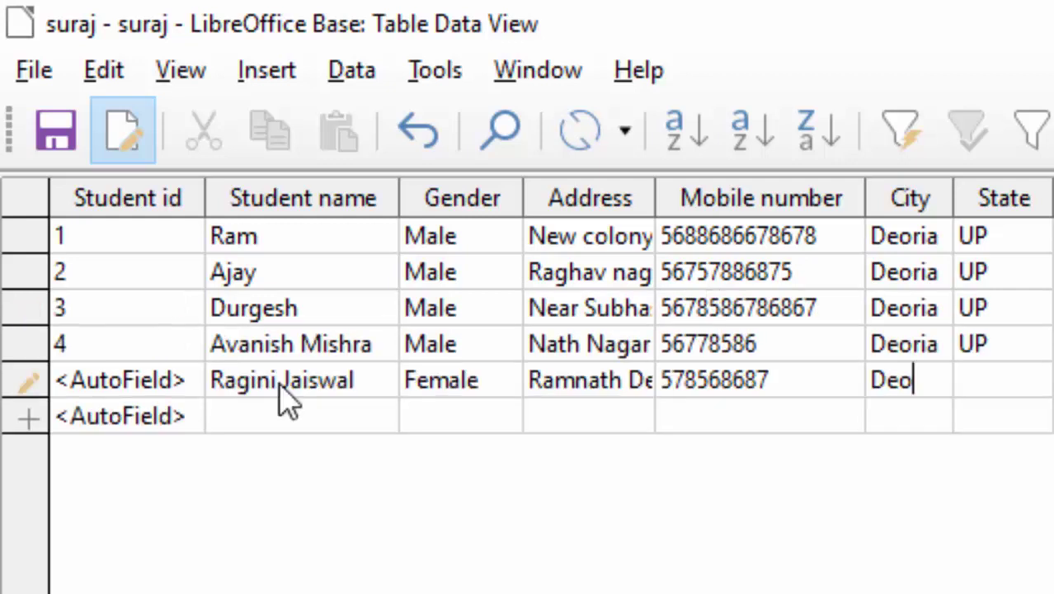
{"action": "type", "text": "ria"}
{"action": "key", "text": "Tab"}
{"action": "type", "text": "U"}
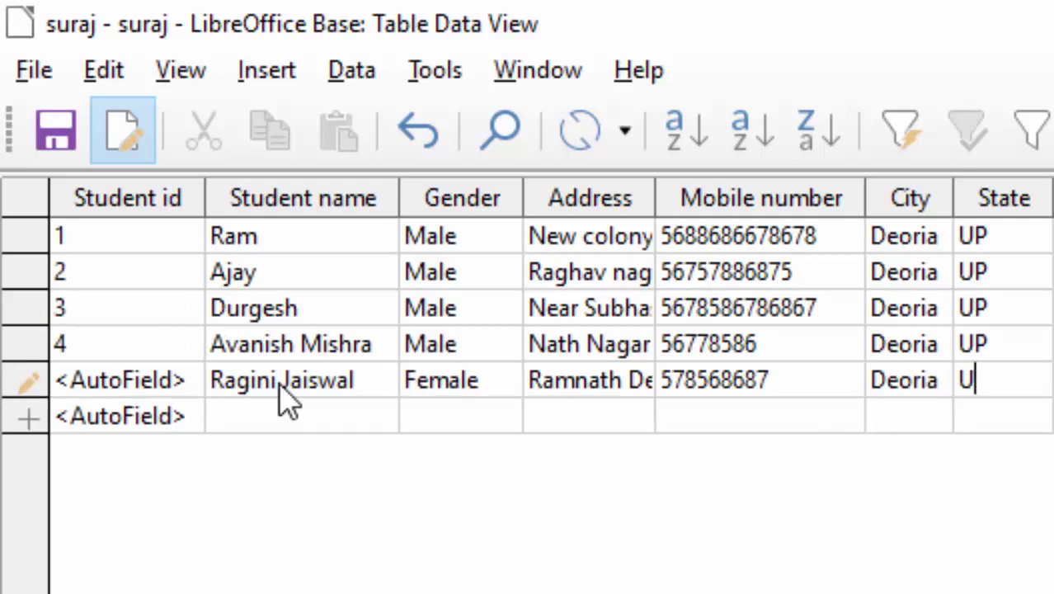
{"action": "type", "text": "P"}
{"action": "left_click", "coordinate": [305, 418]}
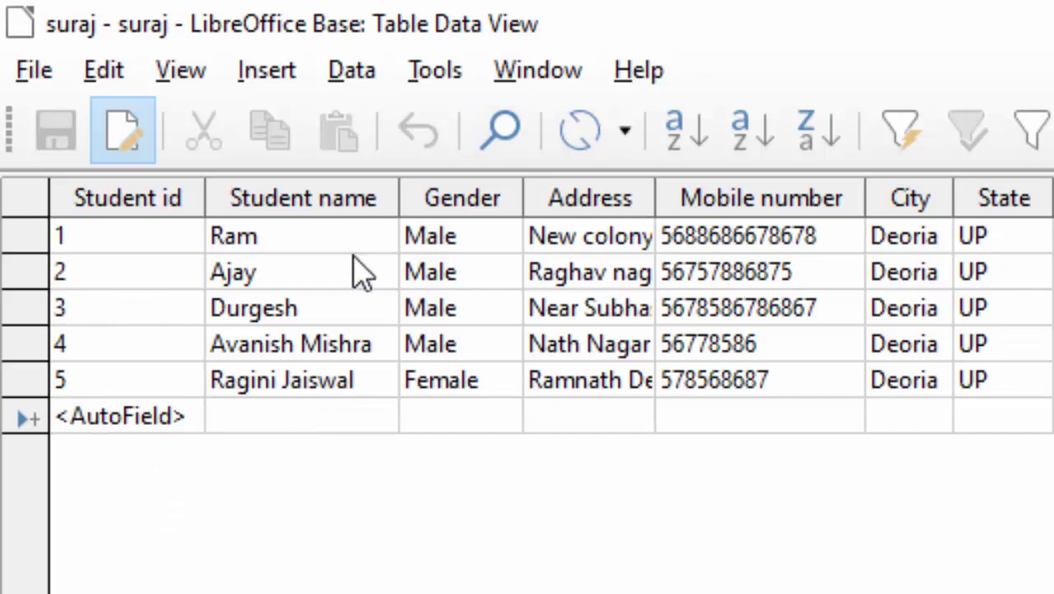
Sort the records ascending by Student name, leaving the secondary sort field empty.
{"action": "left_click", "coordinate": [302, 202]}
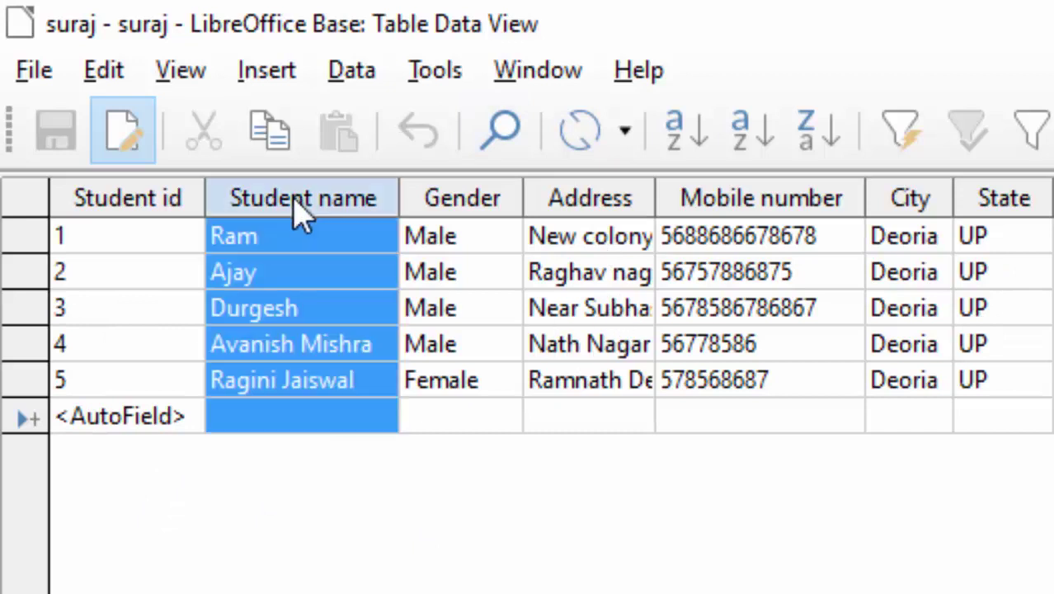
{"action": "left_click", "coordinate": [695, 150]}
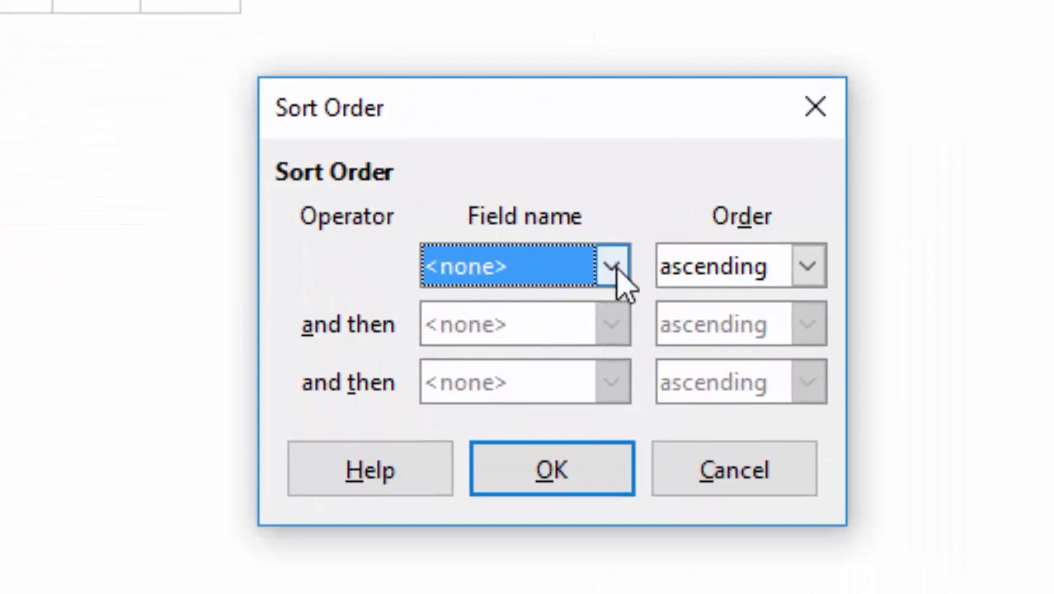
{"action": "left_click", "coordinate": [612, 266]}
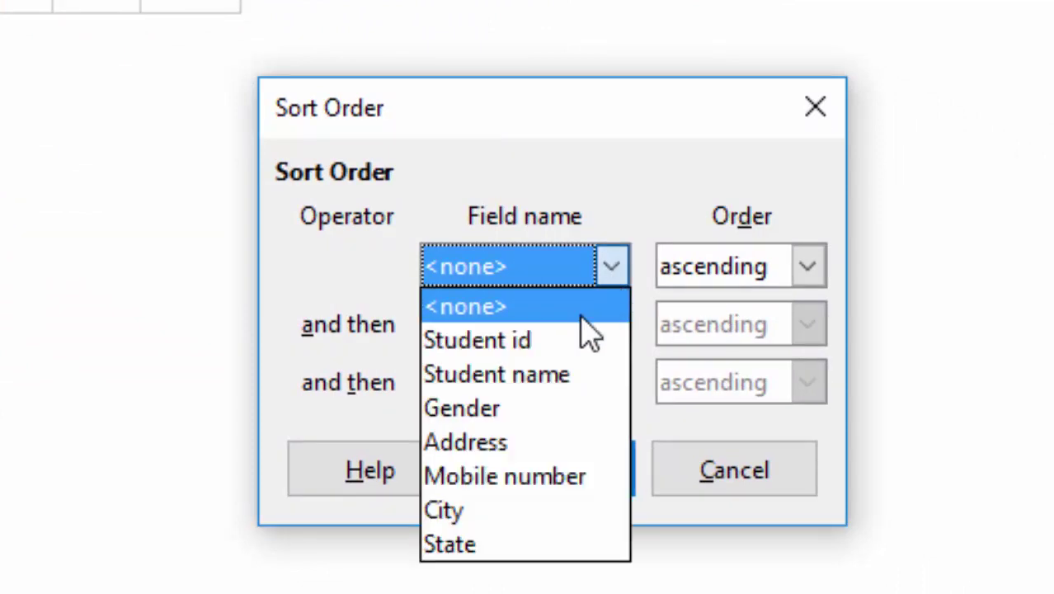
{"action": "left_click", "coordinate": [548, 375]}
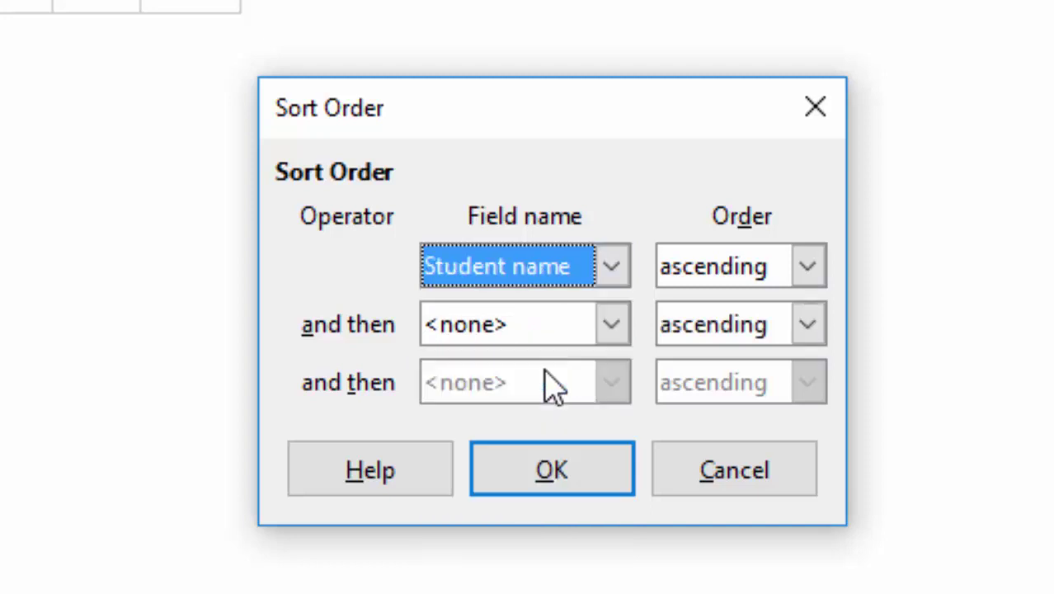
{"action": "left_click", "coordinate": [609, 326]}
{"action": "left_click", "coordinate": [608, 328]}
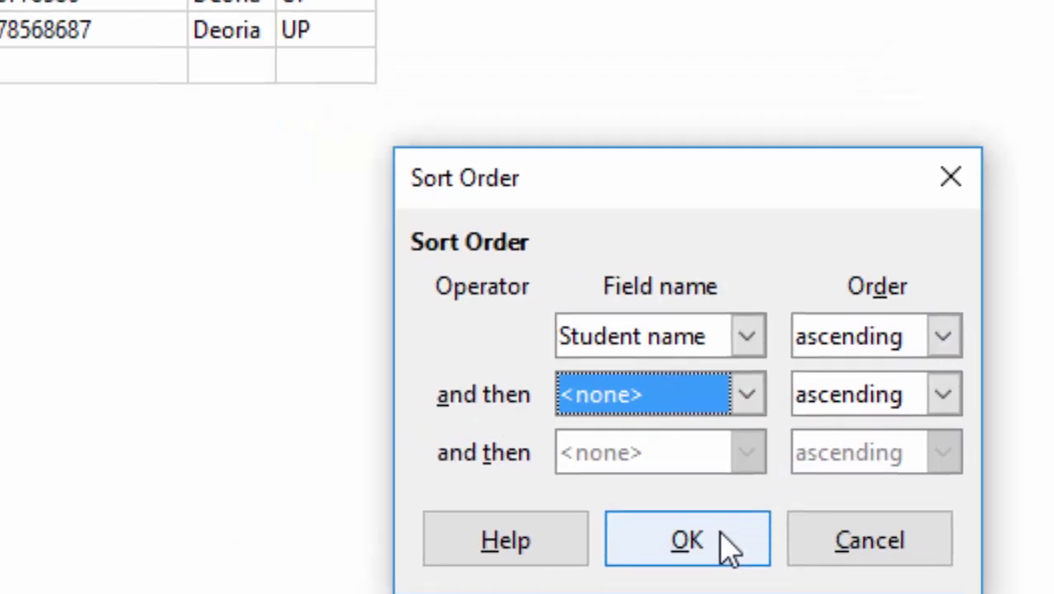
{"action": "left_click", "coordinate": [608, 468]}
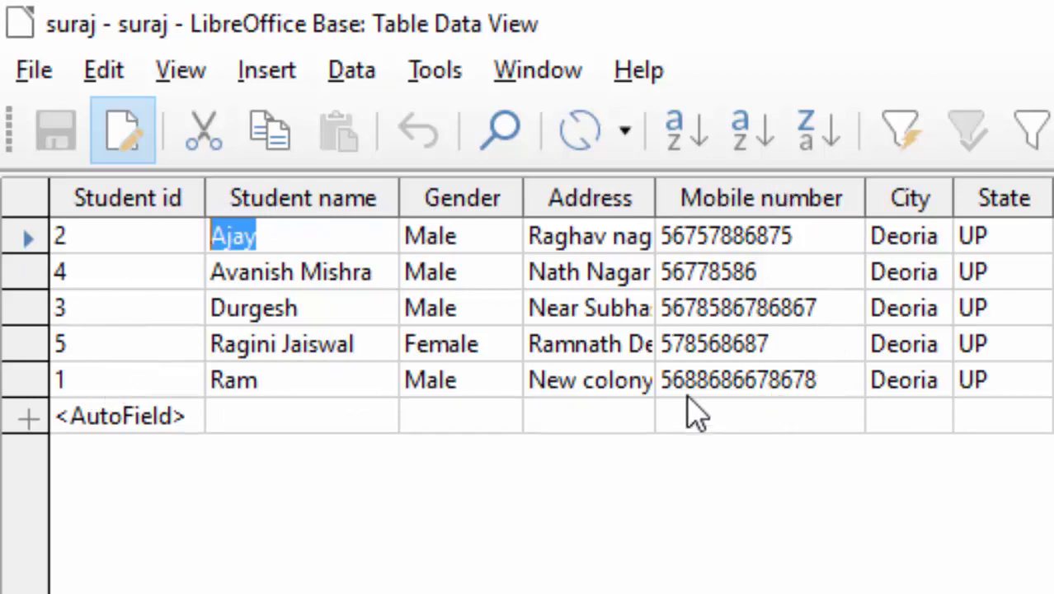
Widen the Address column by dragging its right border until full addresses show.
{"action": "left_click_drag", "start_coordinate": [655, 198], "coordinate": [719, 235]}
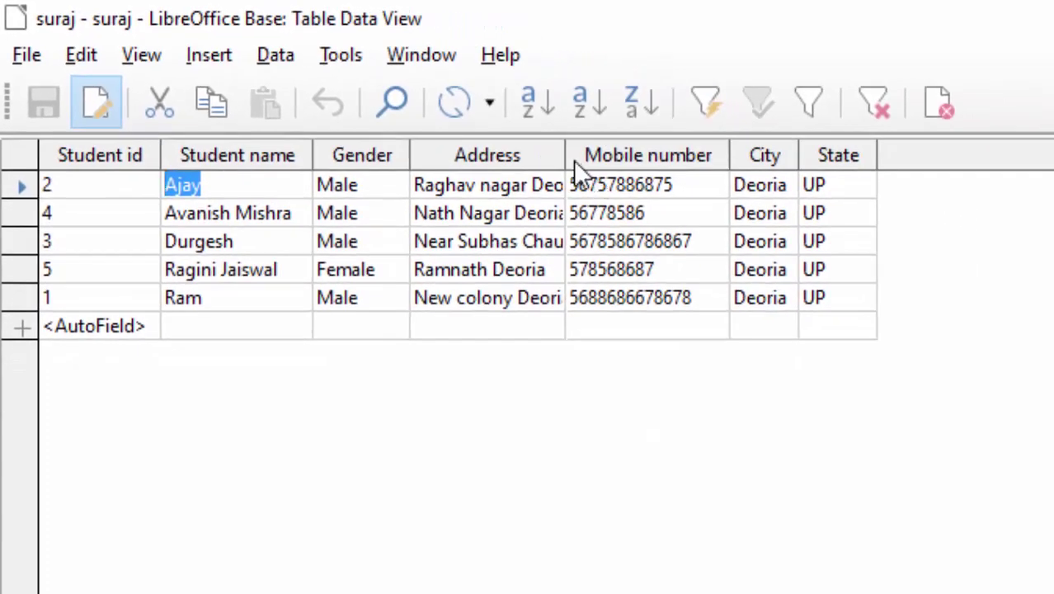
{"action": "left_click_drag", "start_coordinate": [668, 184], "coordinate": [736, 208]}
{"action": "left_click_drag", "start_coordinate": [624, 175], "coordinate": [623, 176]}
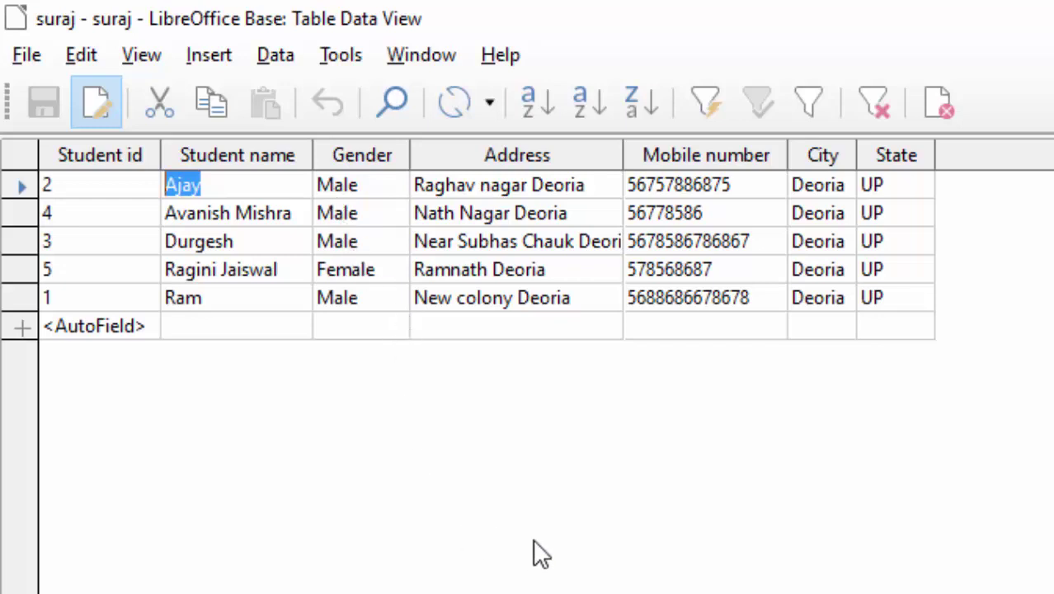
{"action": "key", "text": "alt+Tab"}
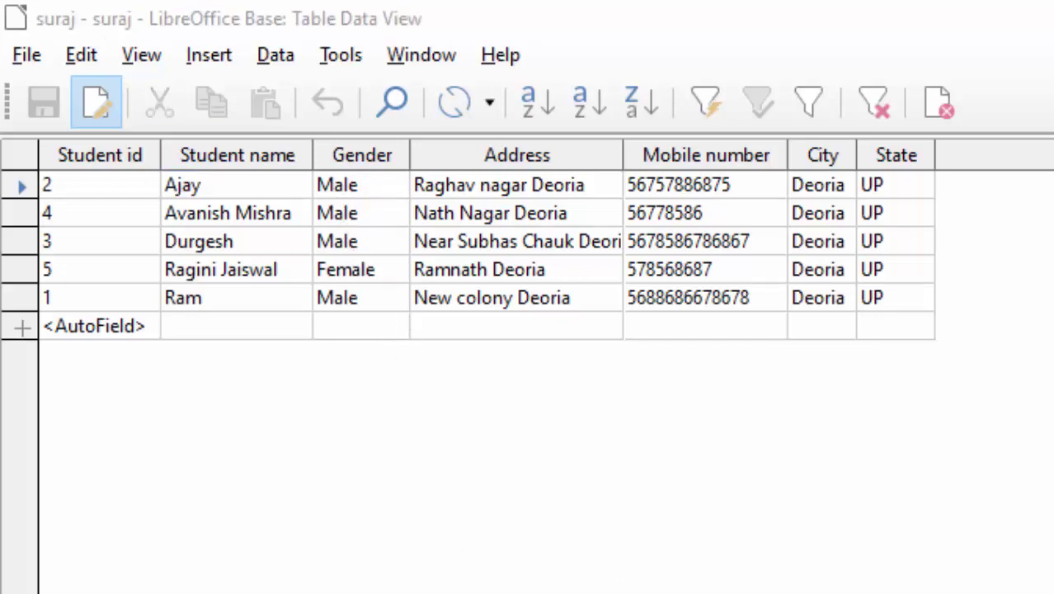